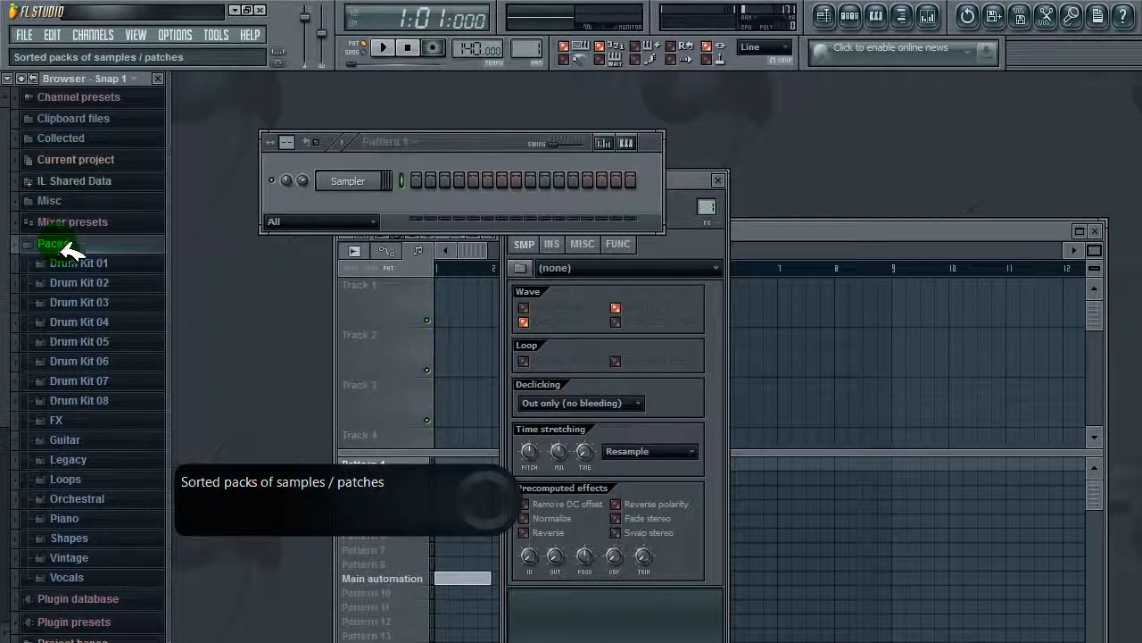
# - Expand the Drum Kit 05 pack and load the FLS_Kick 05 sample into the existing Sampler channel
pyautogui.click(87, 340)
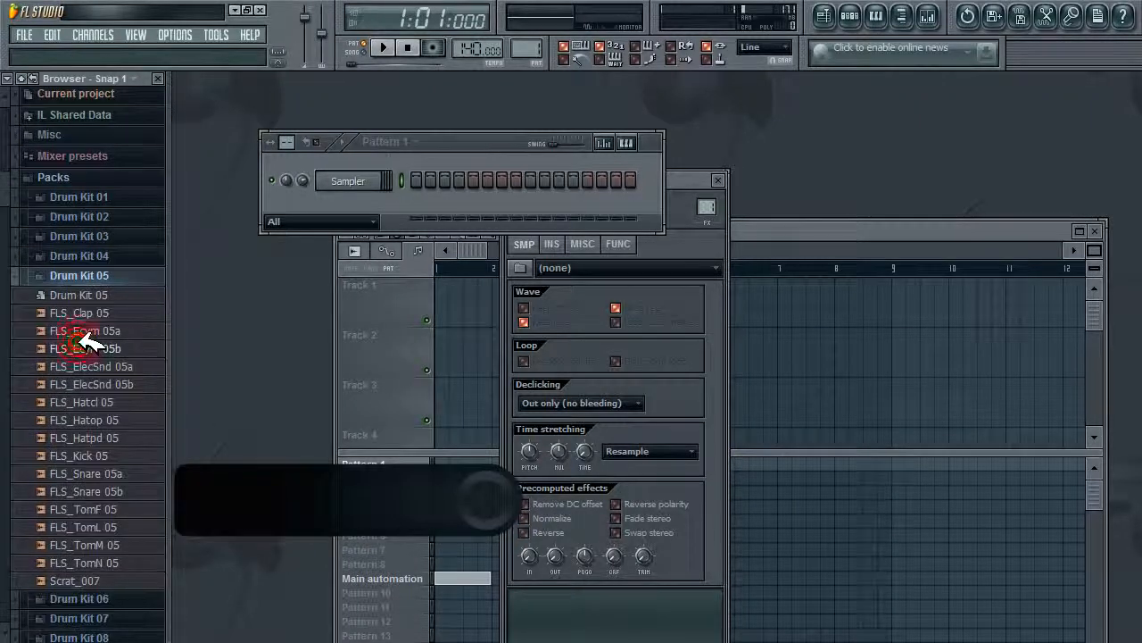
pyautogui.scroll(1, 82, 339)
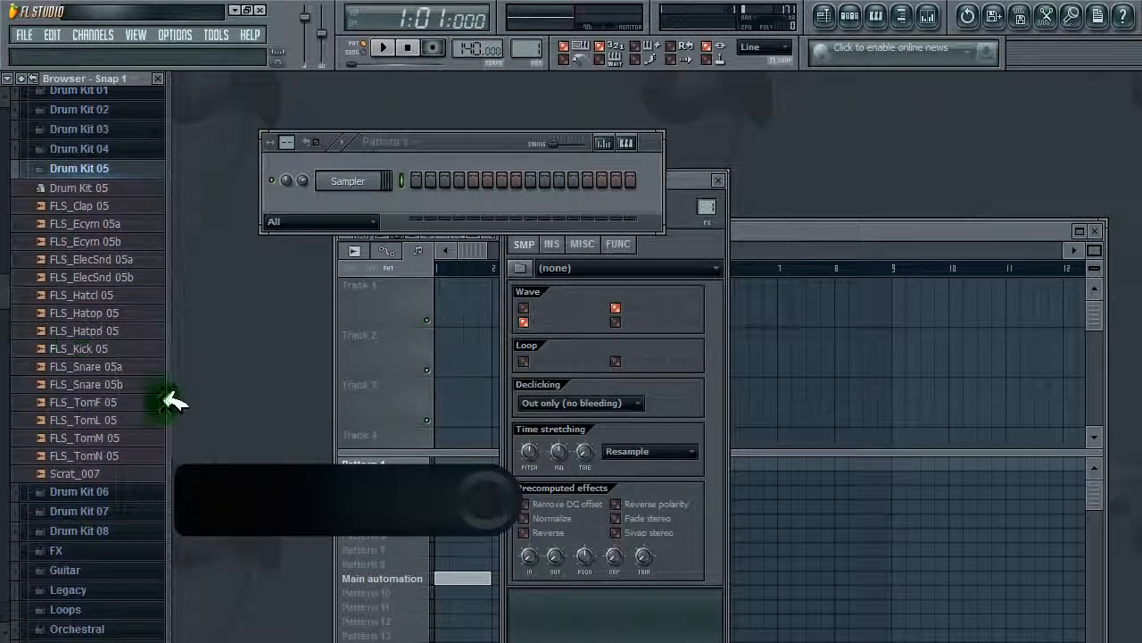
pyautogui.rightClick(98, 349)
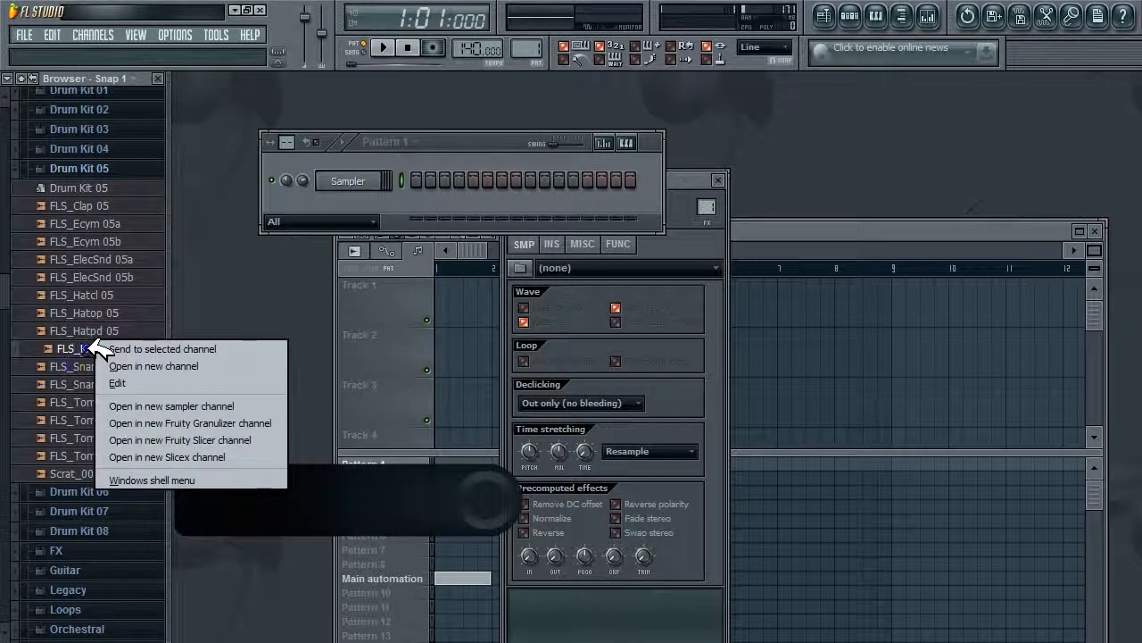
pyautogui.click(151, 348)
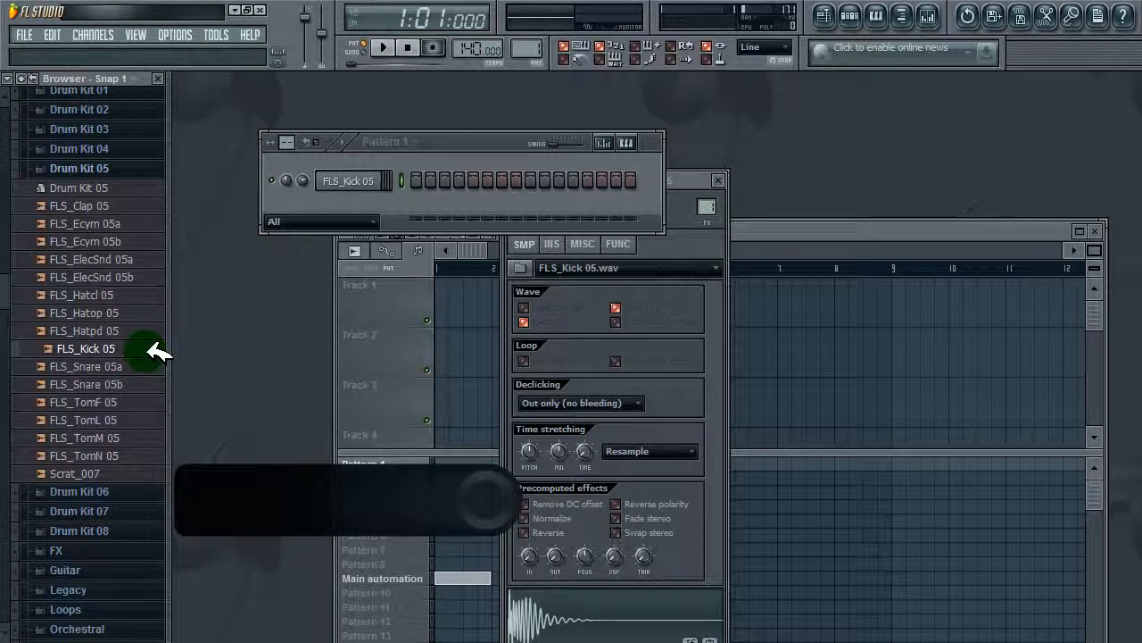
# - Preview the FLS_Snare 05b sample and open it in a new channel
pyautogui.click(111, 384)
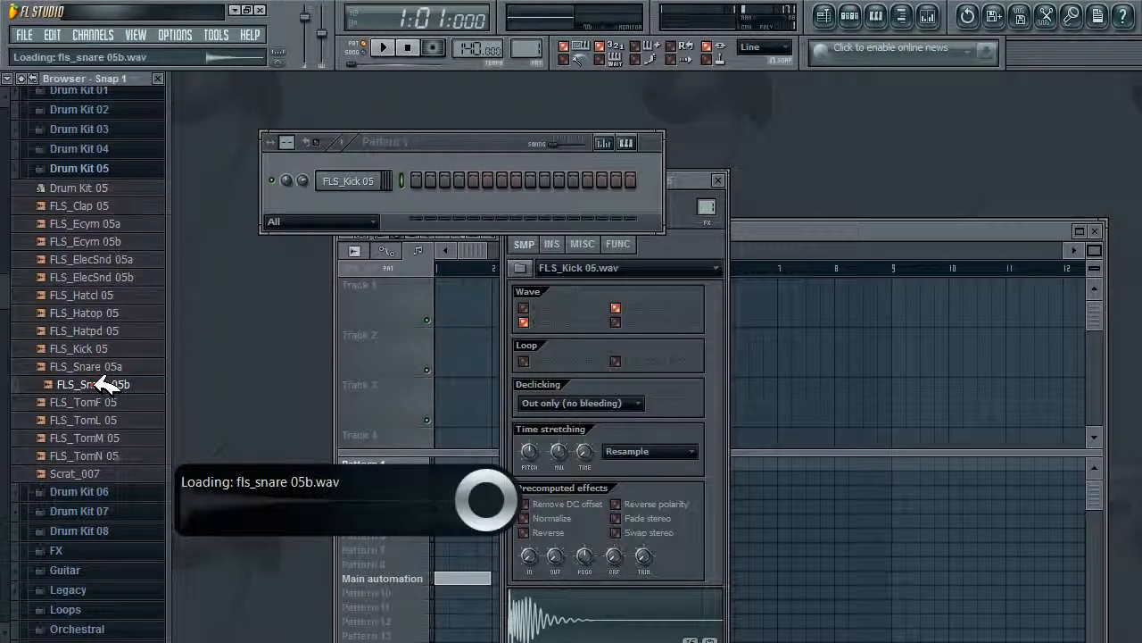
pyautogui.rightClick(103, 382)
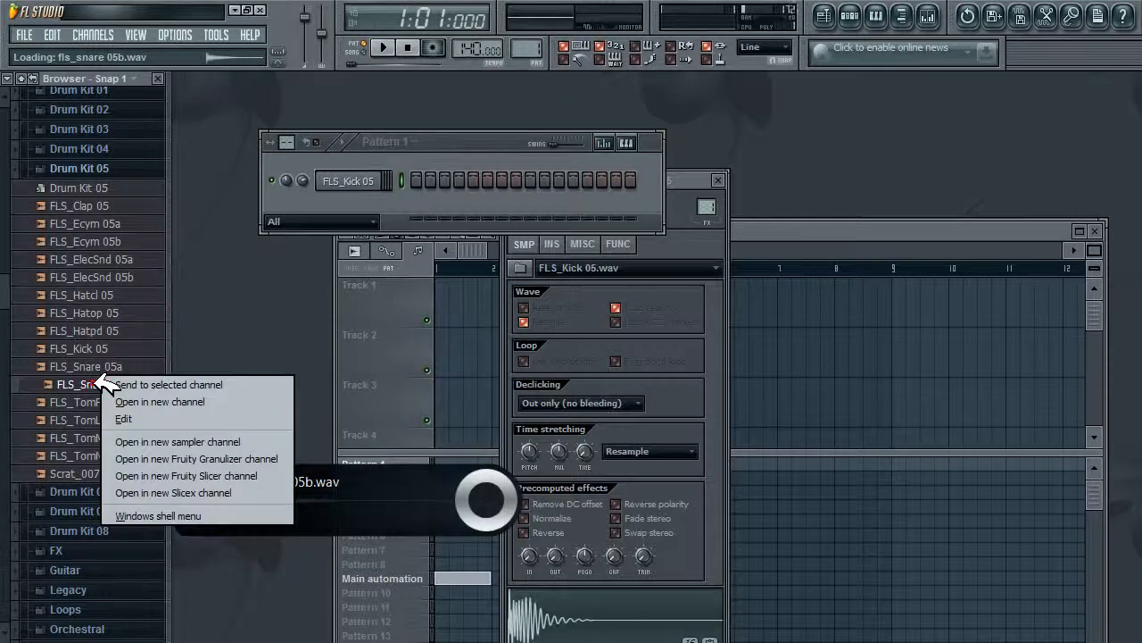
pyautogui.click(157, 404)
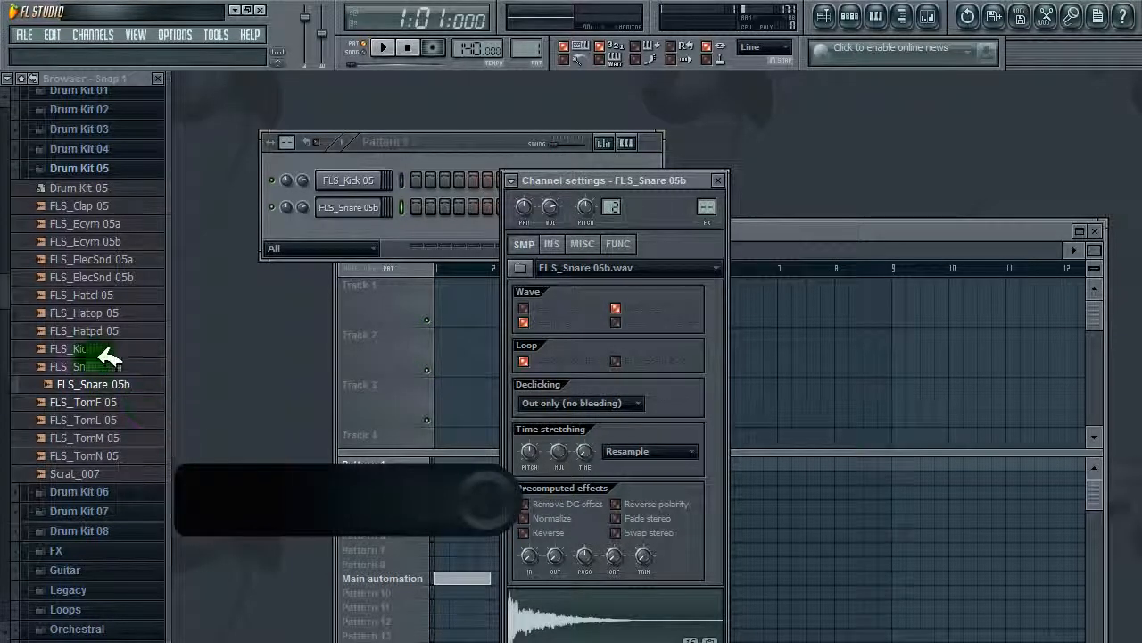
# - Preview the Drum Kit 05 hi-hat samples and open FLS_Hatcl 05 in a new channel
pyautogui.click(114, 296)
pyautogui.click(113, 314)
pyautogui.click(112, 331)
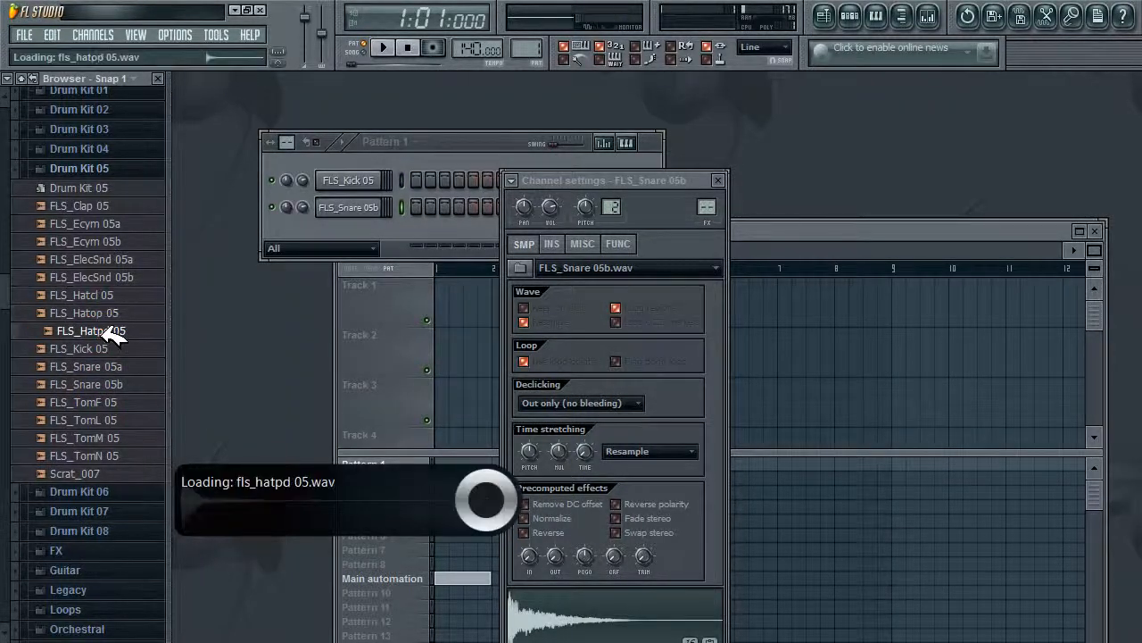
pyautogui.click(113, 294)
pyautogui.rightClick(113, 295)
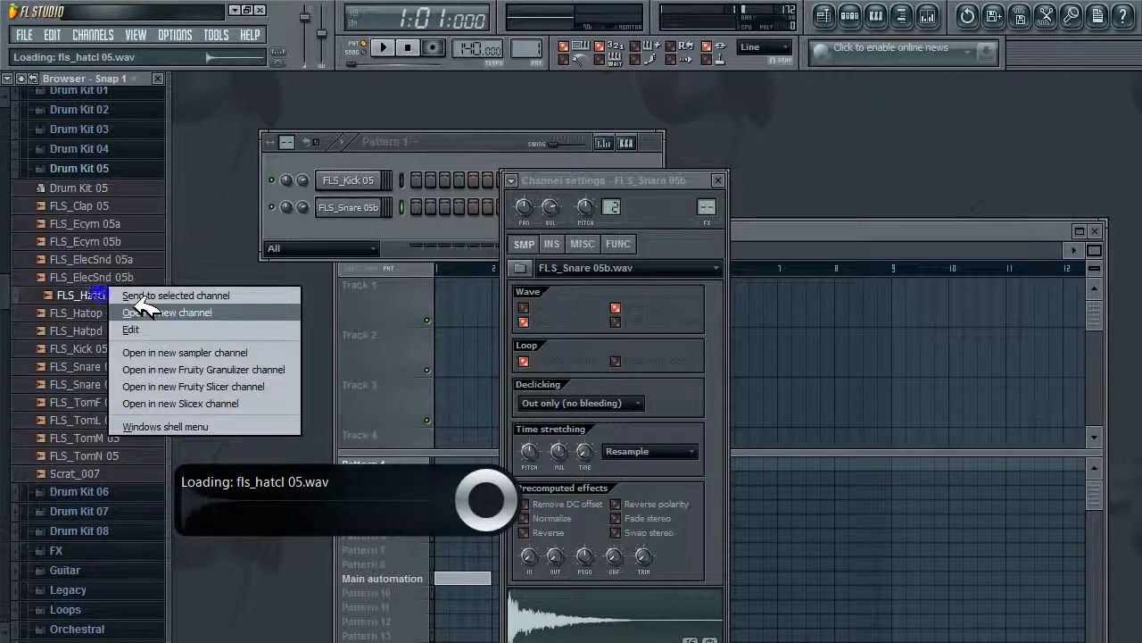
pyautogui.click(143, 310)
# - Compare the remaining hi-hat samples by ear and open FLS_Hatop 05 in a new channel
pyautogui.click(114, 314)
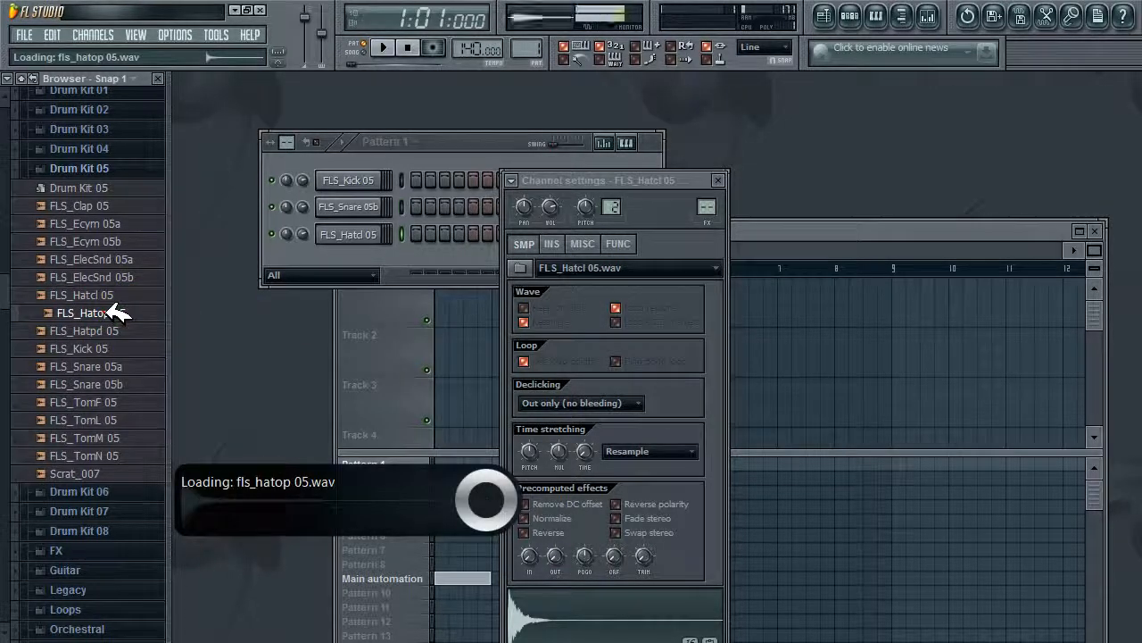
pyautogui.click(111, 329)
pyautogui.click(114, 315)
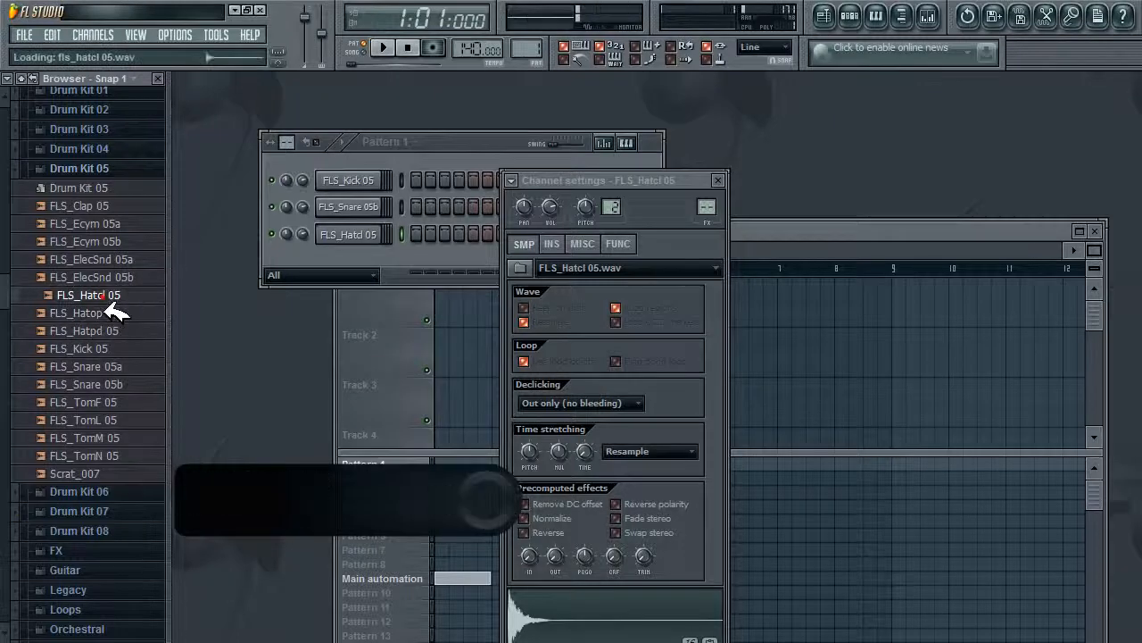
pyautogui.rightClick(116, 316)
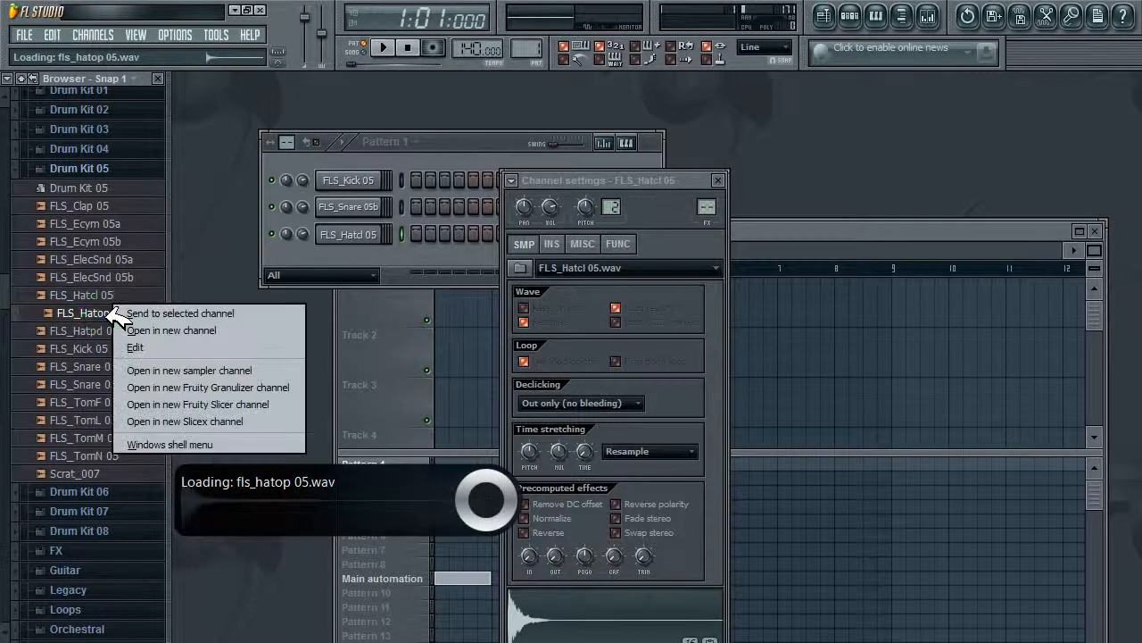
pyautogui.click(158, 330)
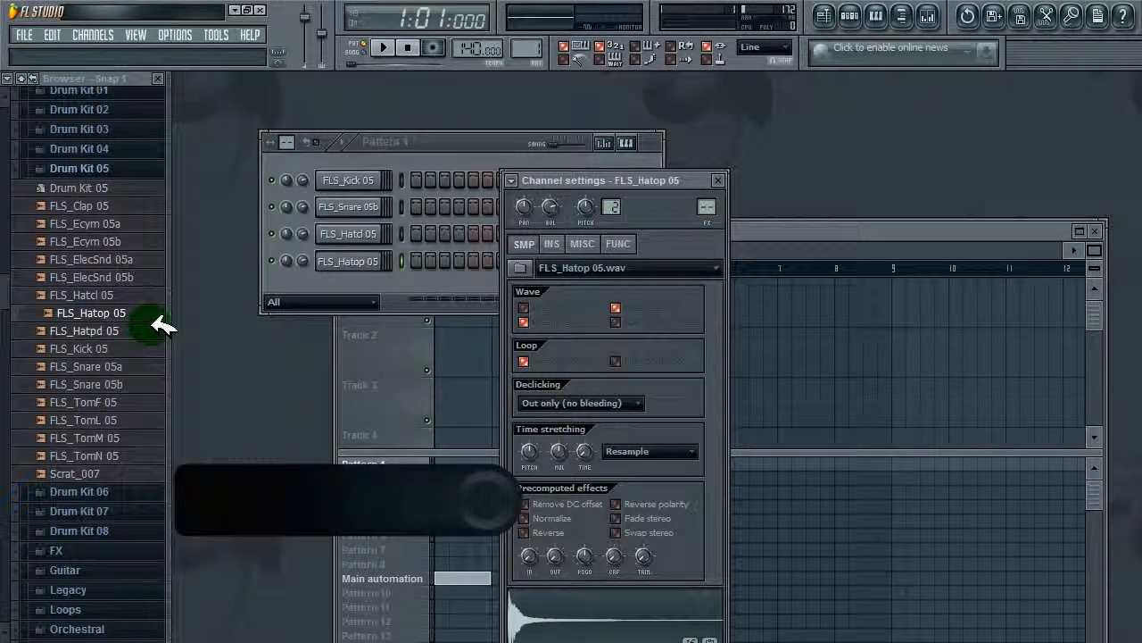
# - Bring the step sequencer in front of the channel settings window and move it slightly upward
pyautogui.click(442, 176)
pyautogui.click(475, 151)
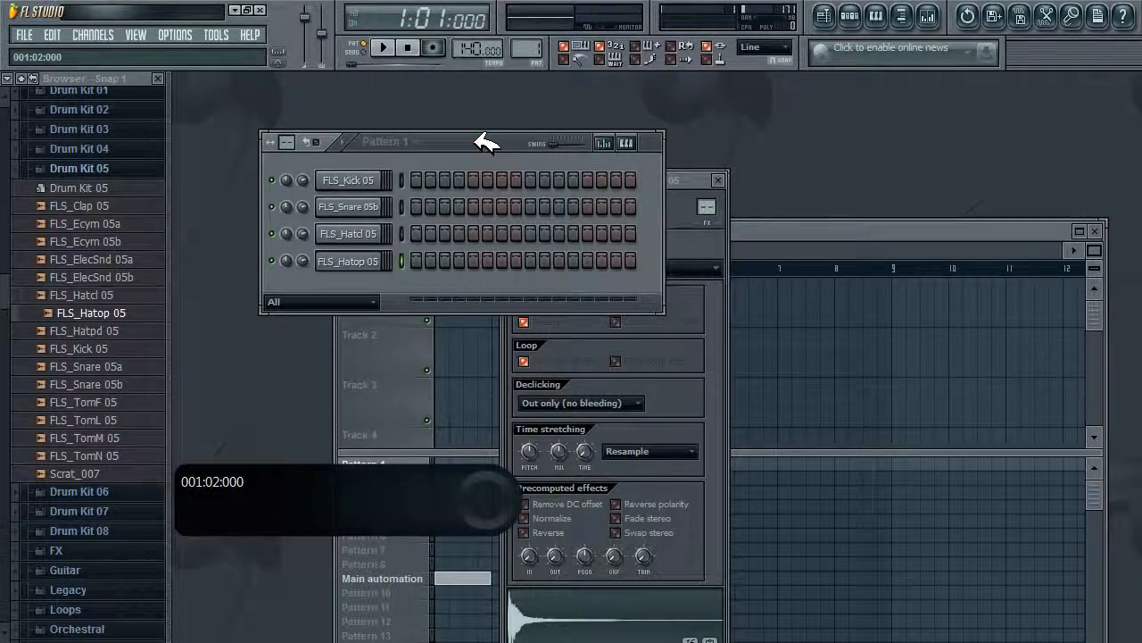
pyautogui.moveTo(475, 140); pyautogui.dragTo(477, 120)
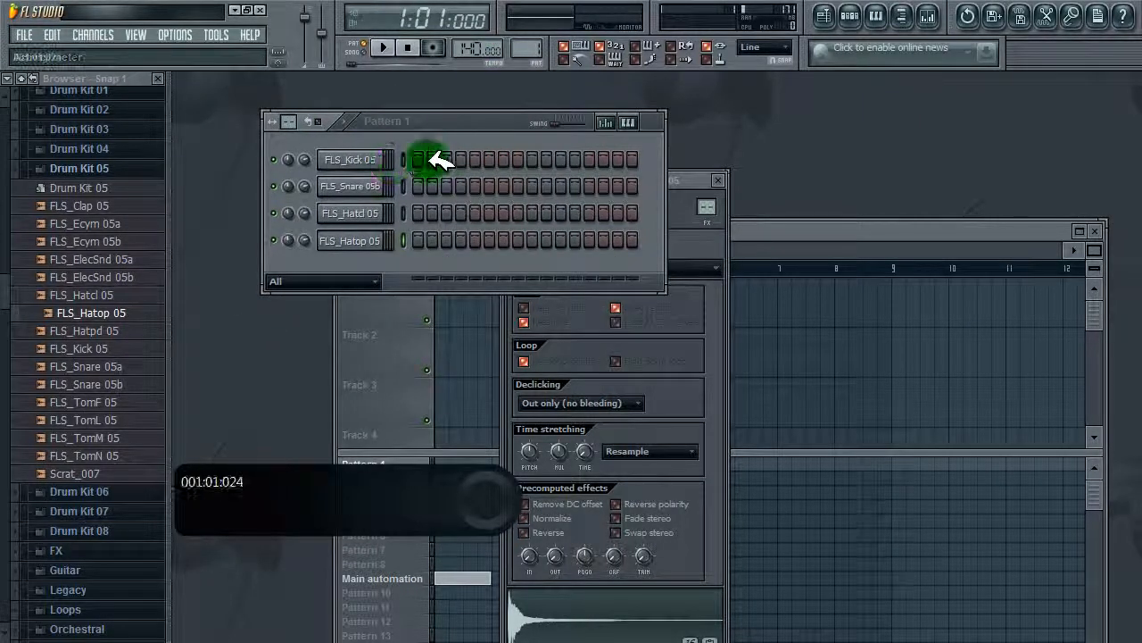
pyautogui.click(474, 158)
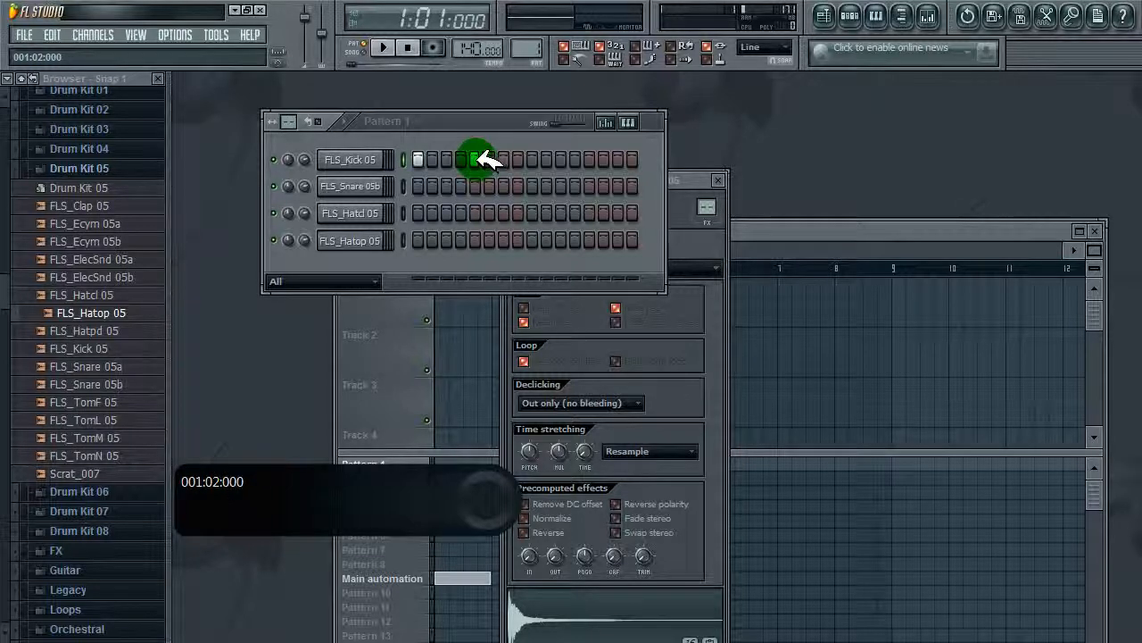
pyautogui.click(418, 158)
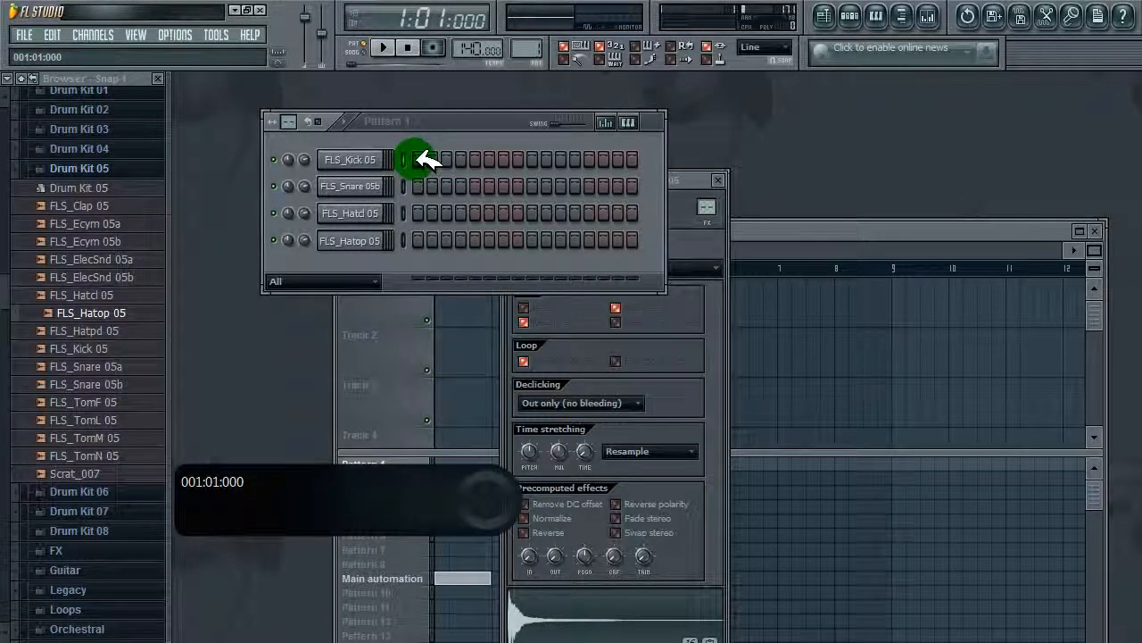
pyautogui.click(420, 159)
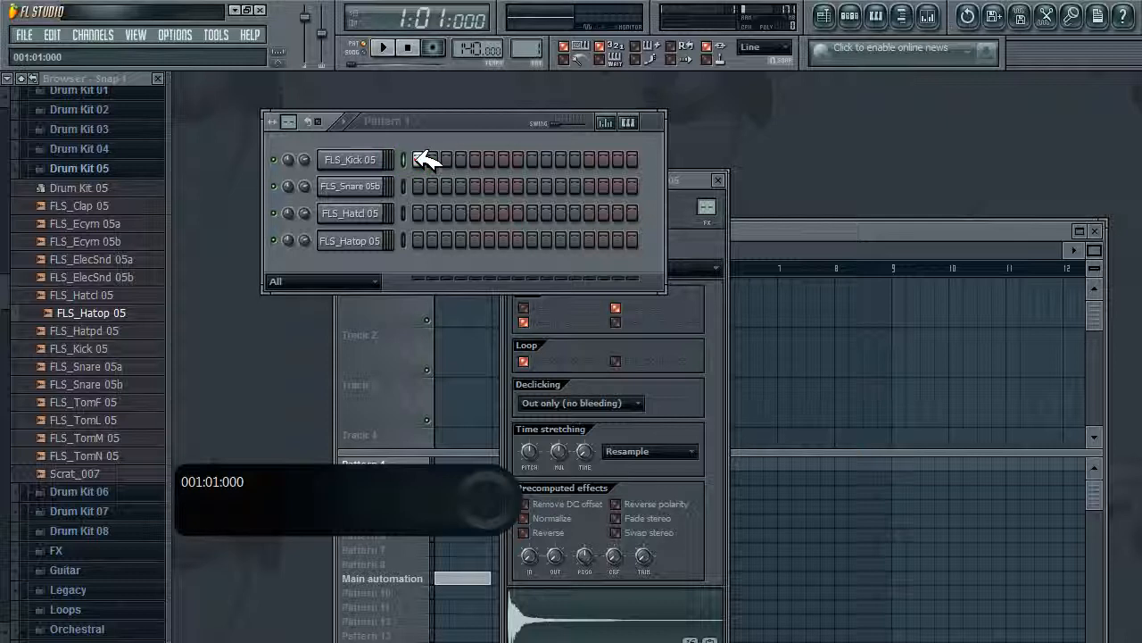
pyautogui.click(419, 159)
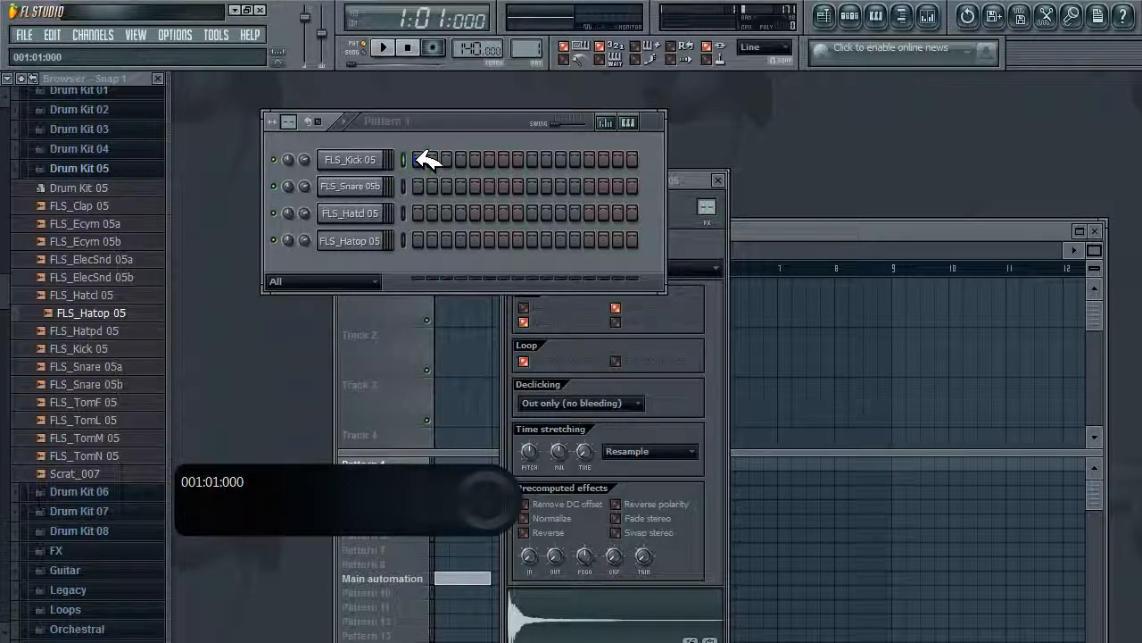
pyautogui.click(419, 159)
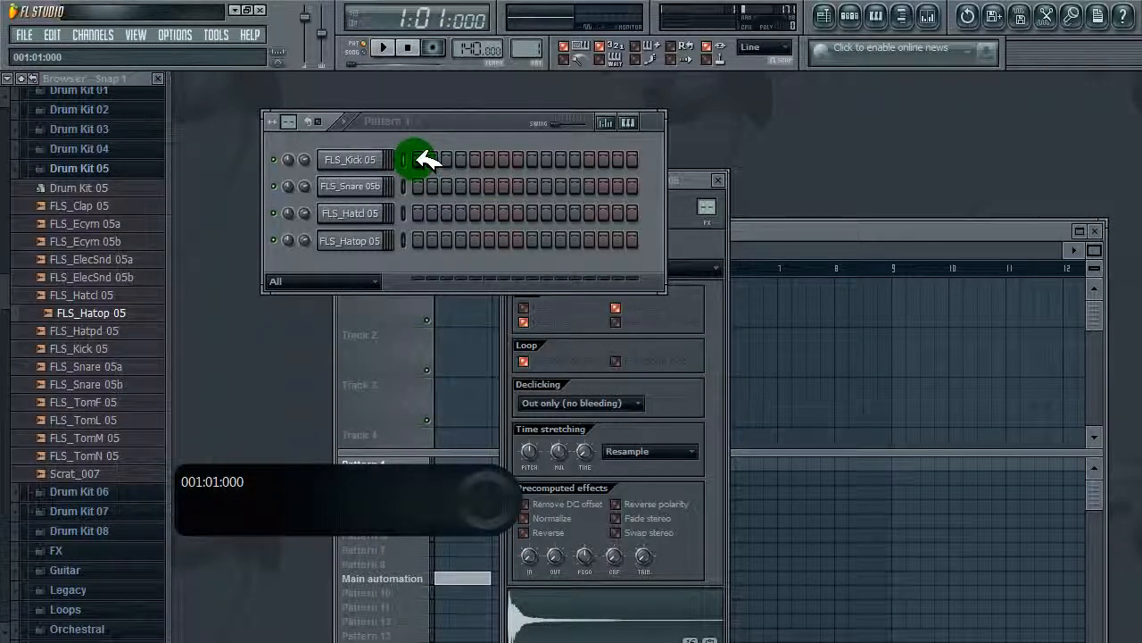
pyautogui.moveTo(417, 159)
pyautogui.mouseDown()
pyautogui.moveTo(493, 159)
pyautogui.moveTo(417, 159)
pyautogui.mouseUp()
# - Fill the FLS_Kick 05 channel with a hit on every fourth step
pyautogui.click(344, 159)
pyautogui.rightClick(350, 157)
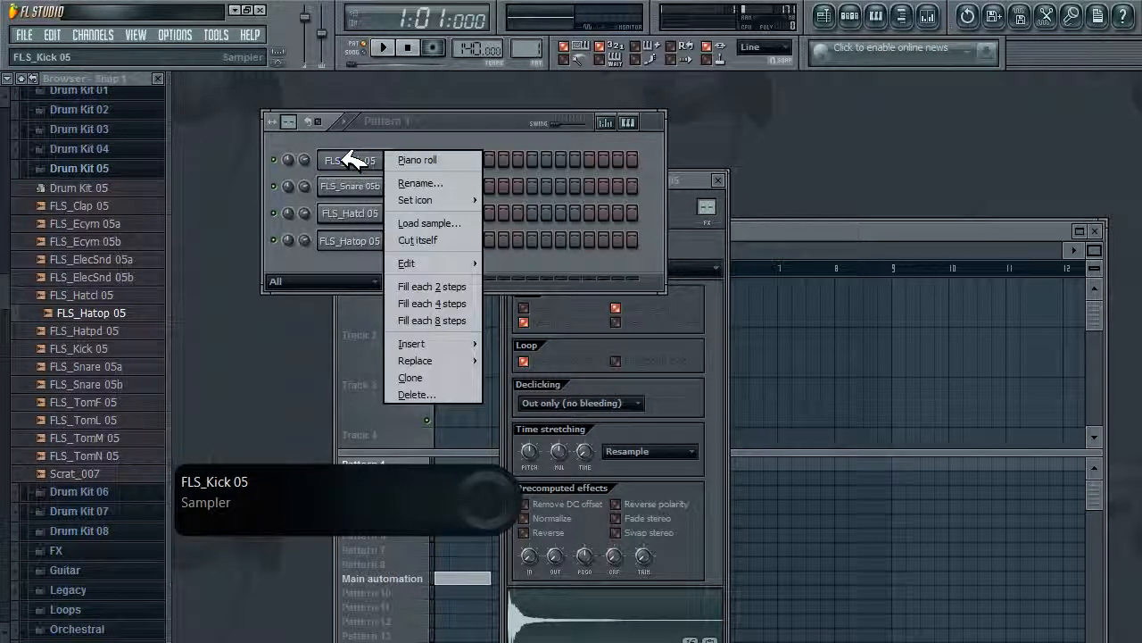
pyautogui.click(446, 304)
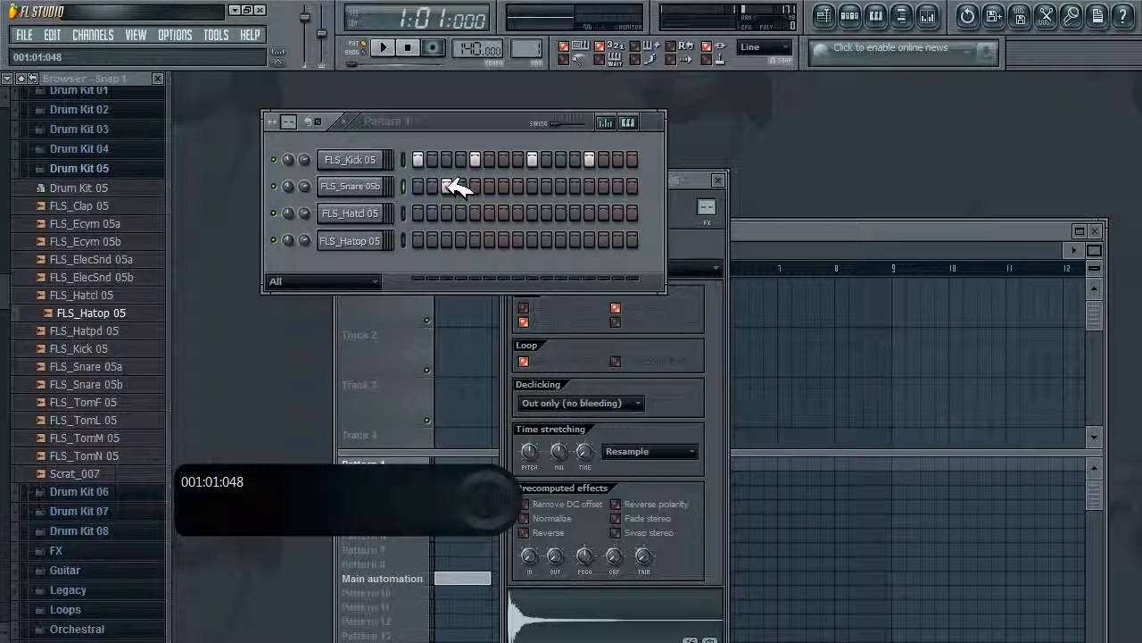
# - Place FLS_Snare 05b hits on steps 3 and 11, and fill the FLS_Hatcl 05 channel every two steps
pyautogui.click(563, 186)
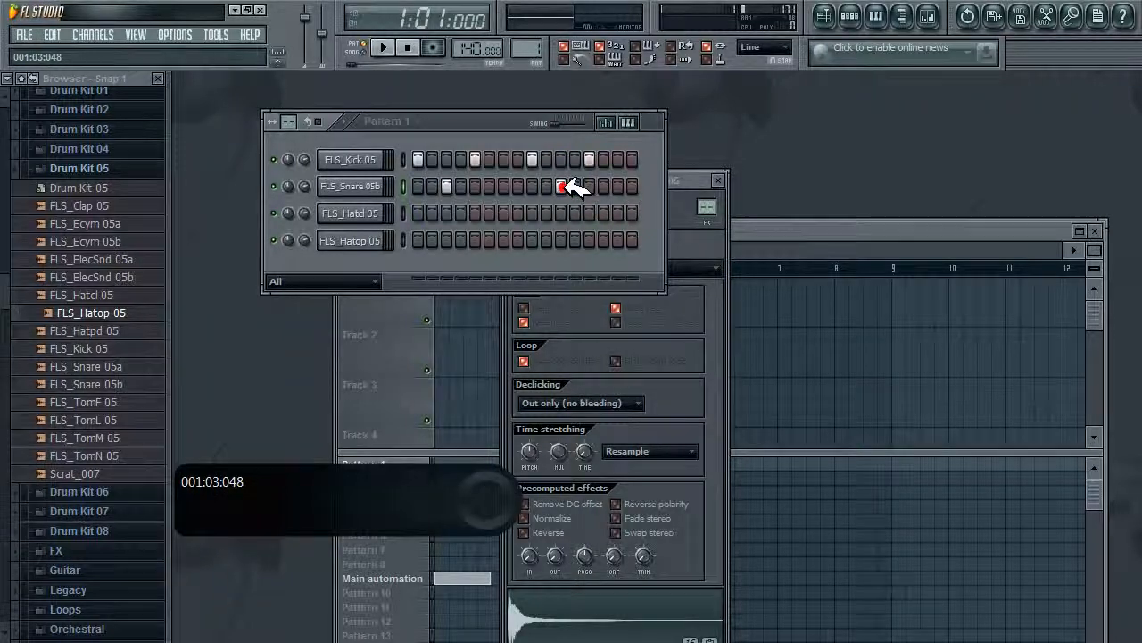
pyautogui.rightClick(373, 213)
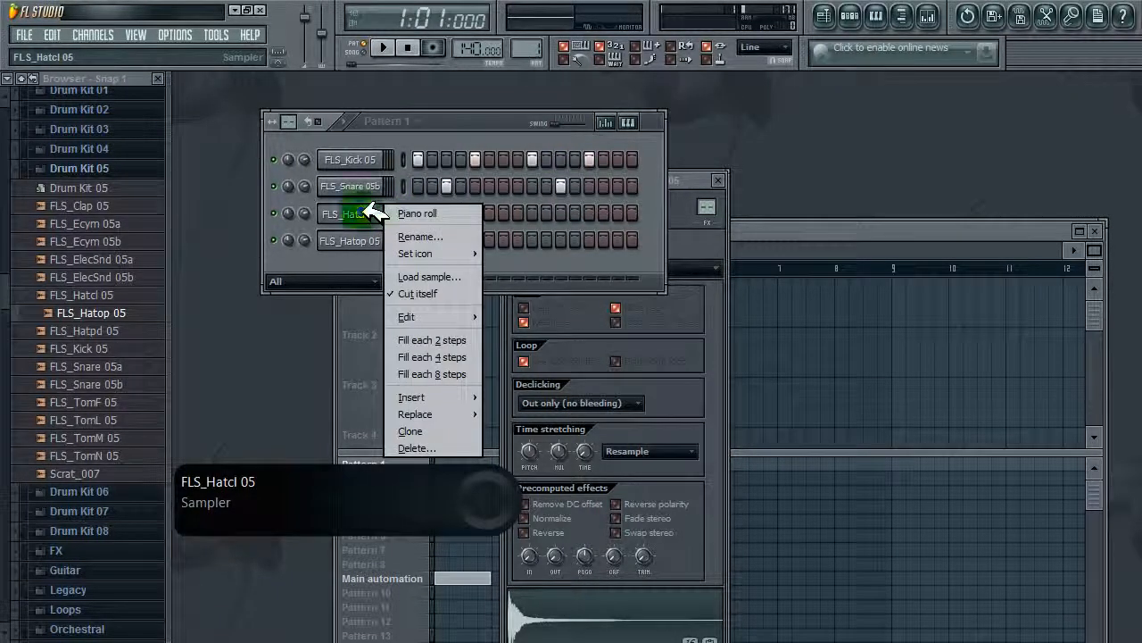
pyautogui.click(420, 339)
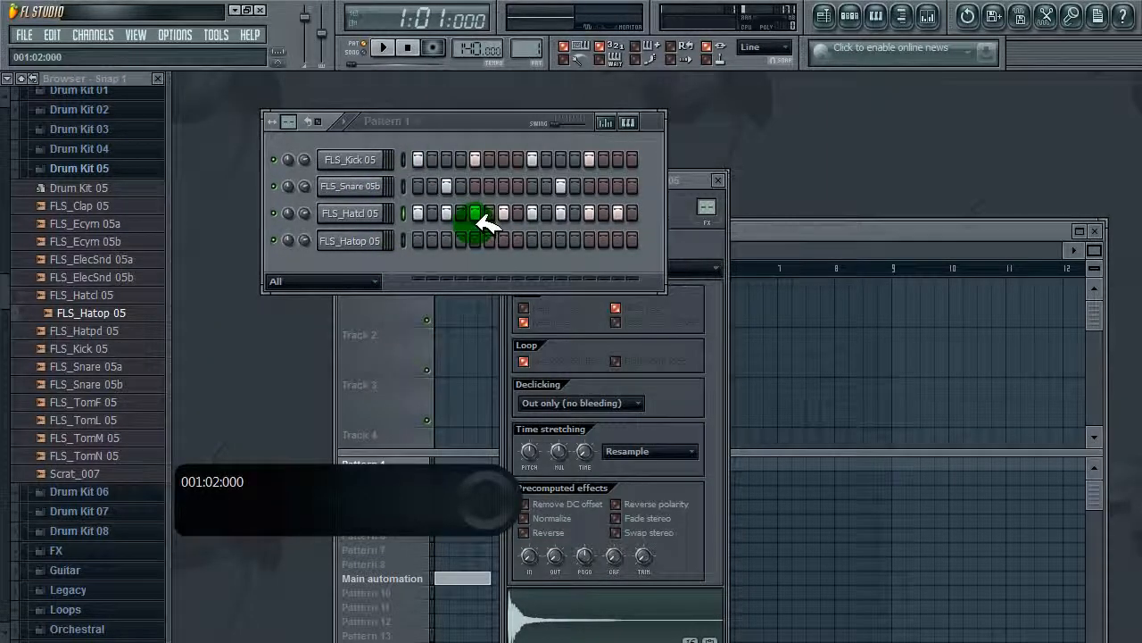
# - Play the pattern and activate all 16 steps of the FLS_Hatcl 05 channel
pyautogui.click(384, 47)
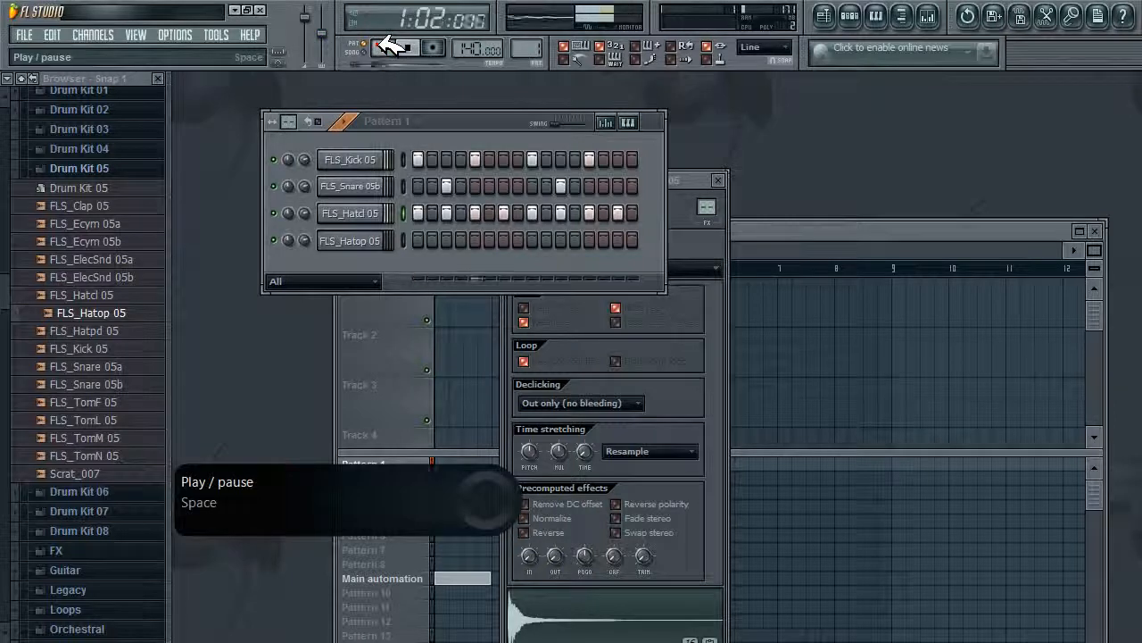
pyautogui.moveTo(419, 212); pyautogui.dragTo(634, 212)
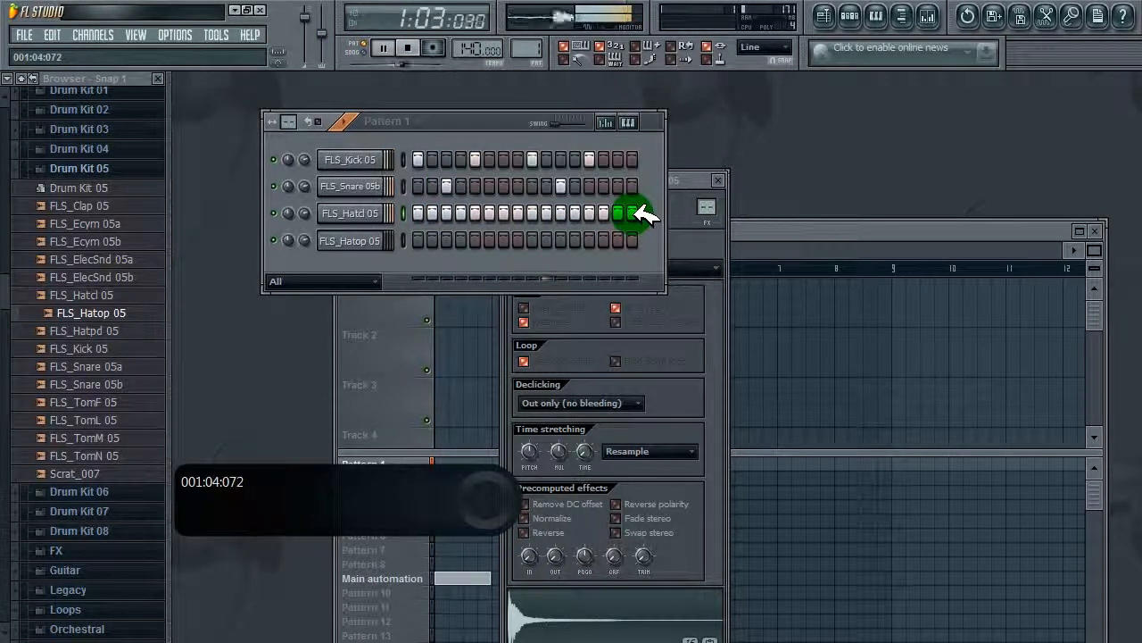
# - Replace the FLS_Hatcl 05 hits on steps 5 and 13 with FLS_Hatop 05 hits, and raise the FLS_Hatop 05 channel volume
pyautogui.click(476, 239)
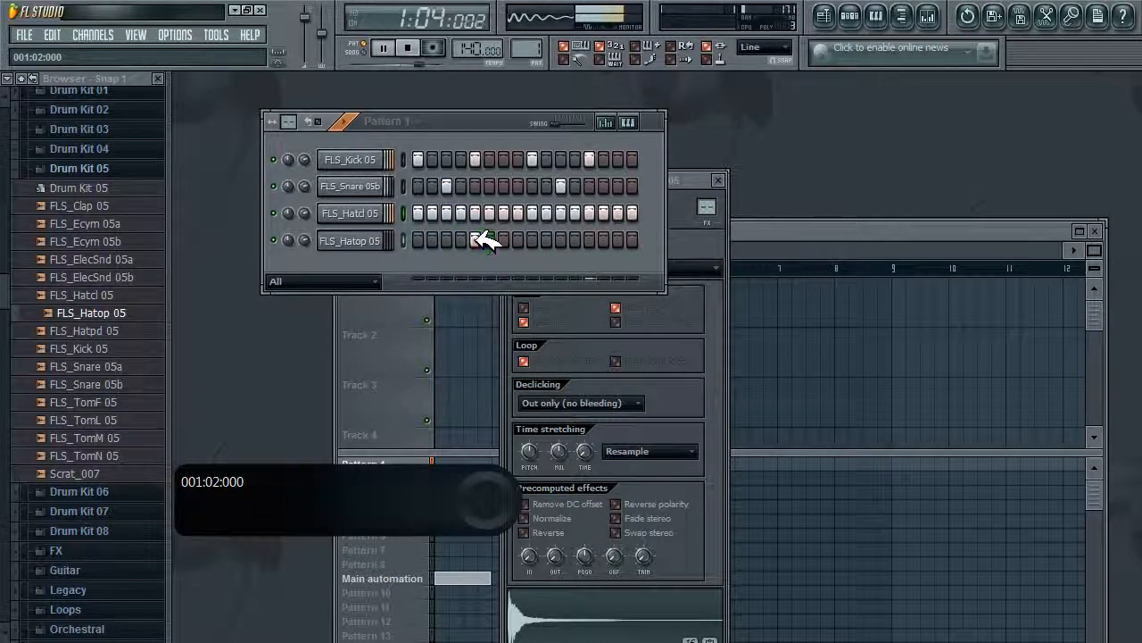
pyautogui.click(476, 212)
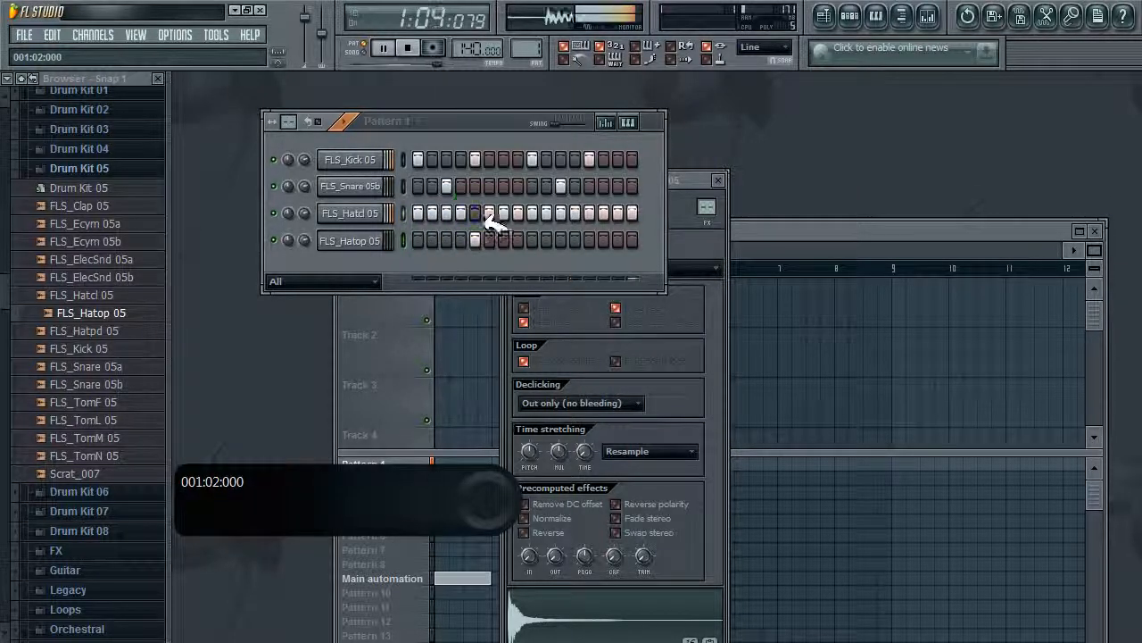
pyautogui.moveTo(304, 237); pyautogui.dragTo(306, 146)
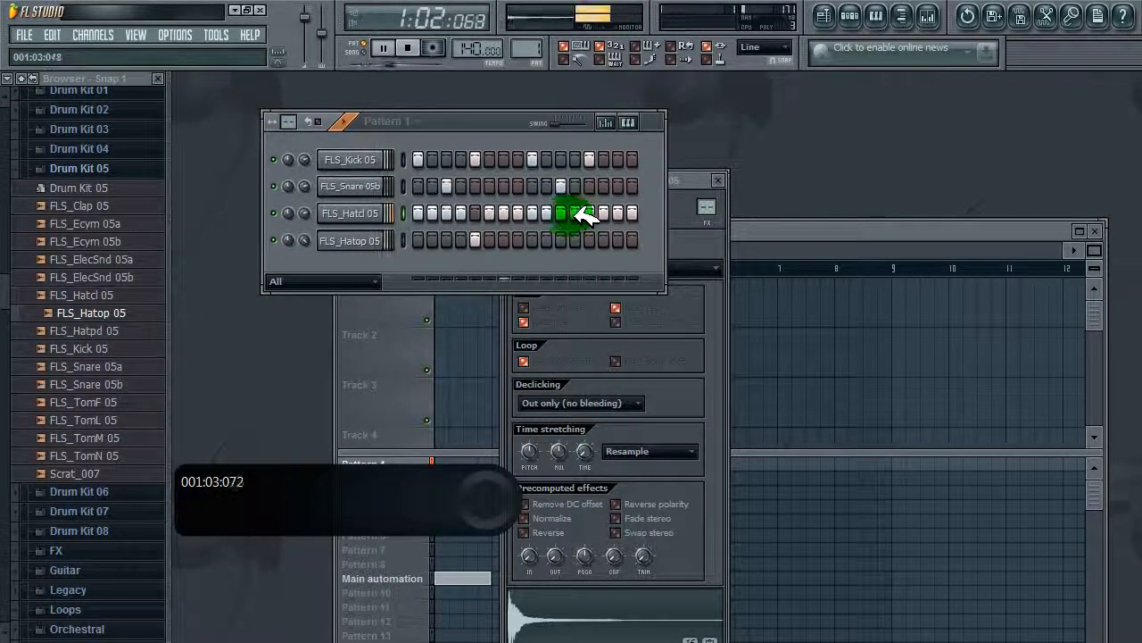
pyautogui.click(589, 240)
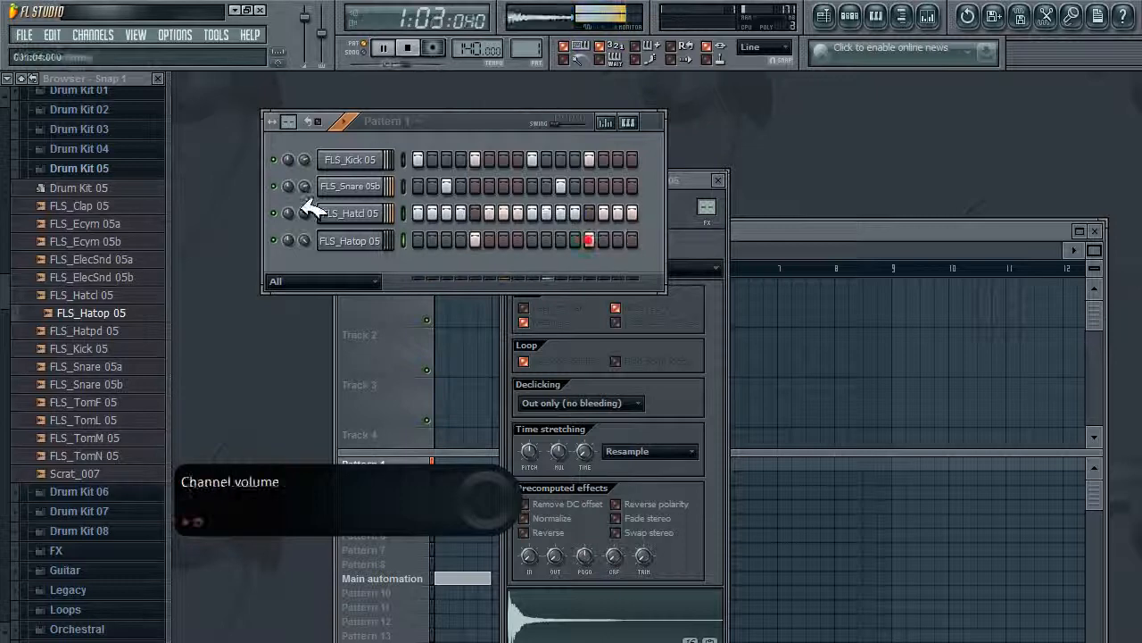
# - Lower the FLS_Hatcl 05 channel volume and stop the pattern playback
pyautogui.moveTo(308, 213); pyautogui.dragTo(319, 257)
pyautogui.click(407, 48)
pyautogui.moveTo(462, 123); pyautogui.dragTo(444, 125)
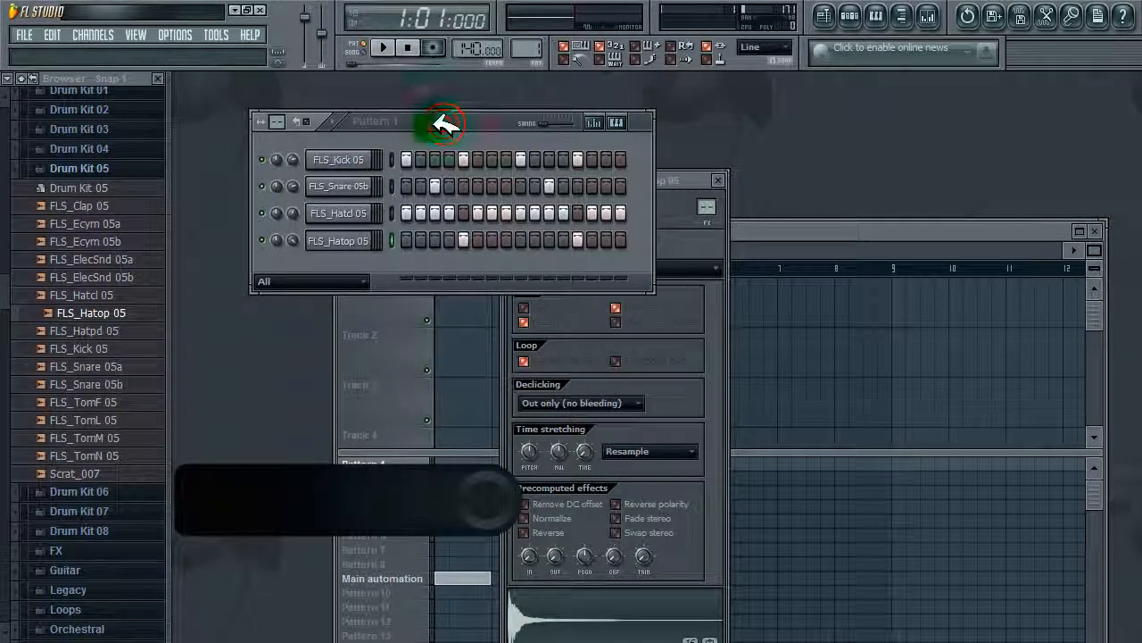
# - Insert a BooBass instrument channel from the FLS_Hatop 05 channel
pyautogui.rightClick(351, 243)
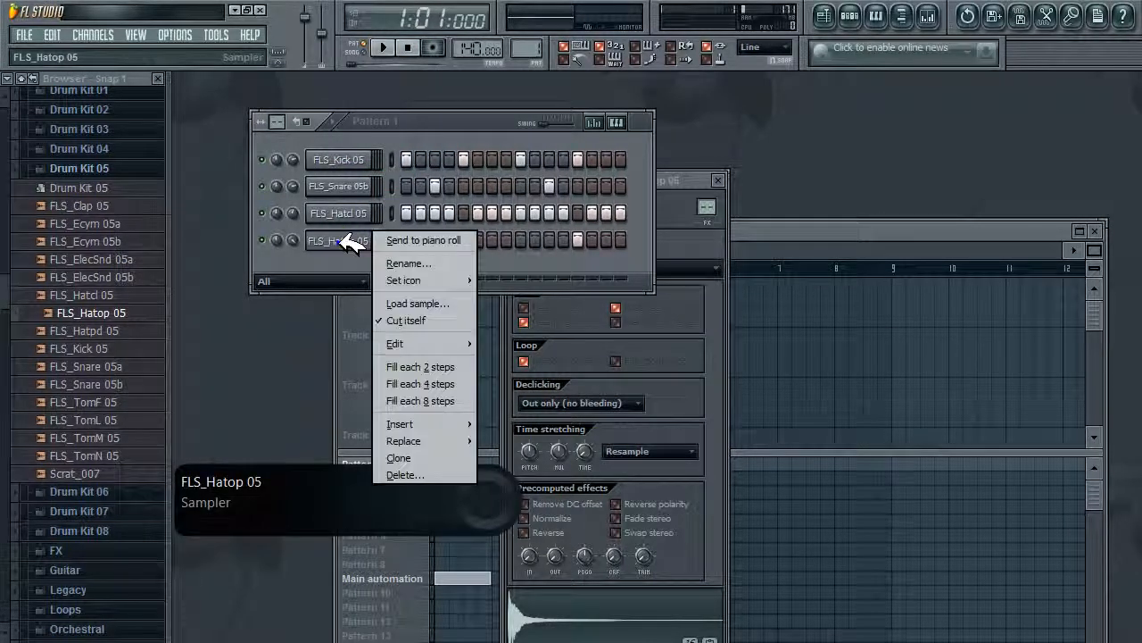
pyautogui.click(438, 427)
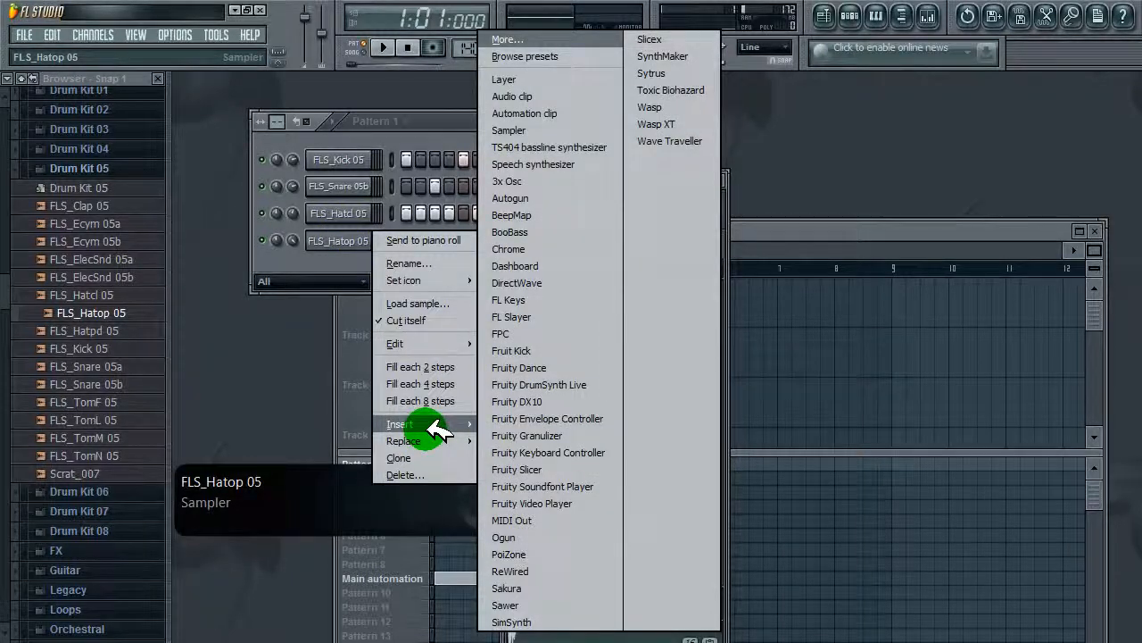
pyautogui.click(535, 232)
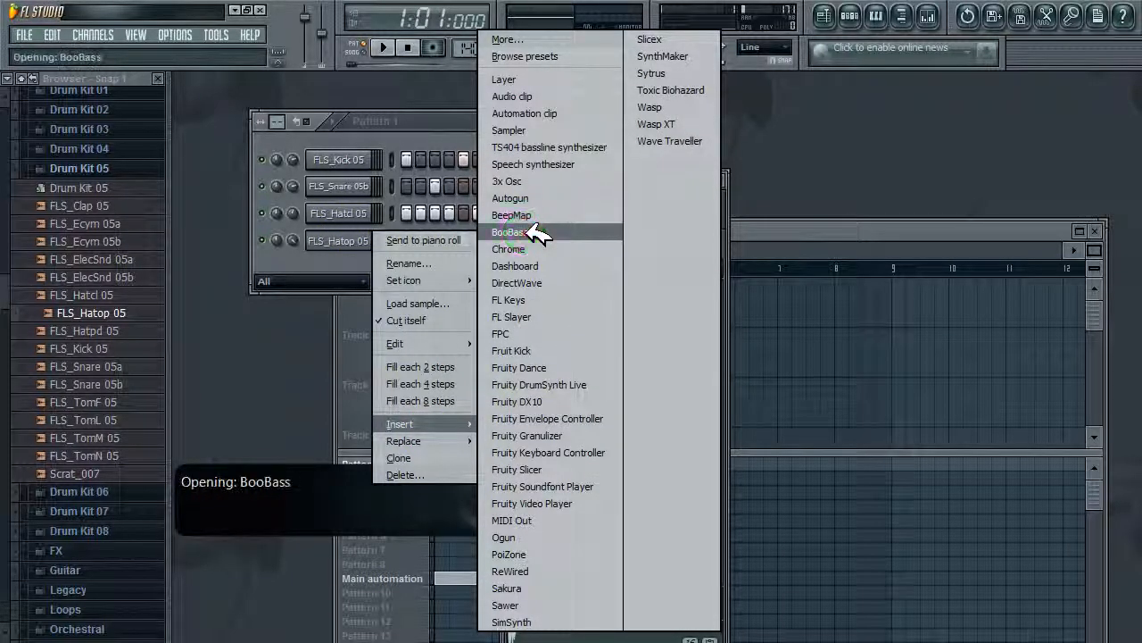
# - Audition a note on the BooBass test keyboard and open the channel's piano roll
pyautogui.click(616, 416)
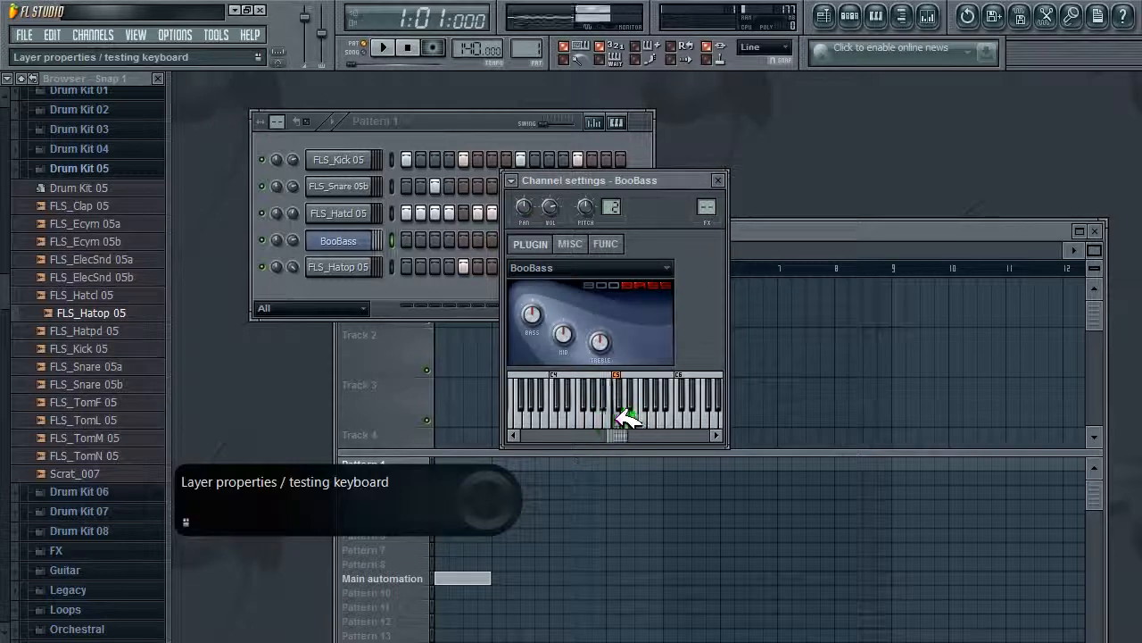
pyautogui.click(615, 415)
pyautogui.rightClick(341, 237)
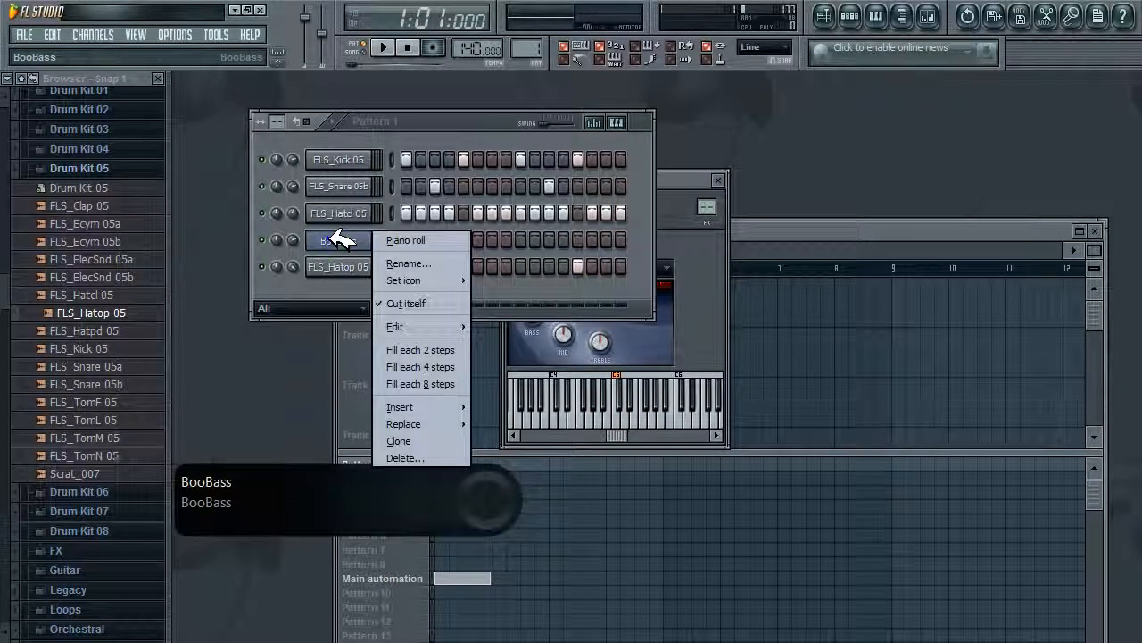
pyautogui.click(406, 240)
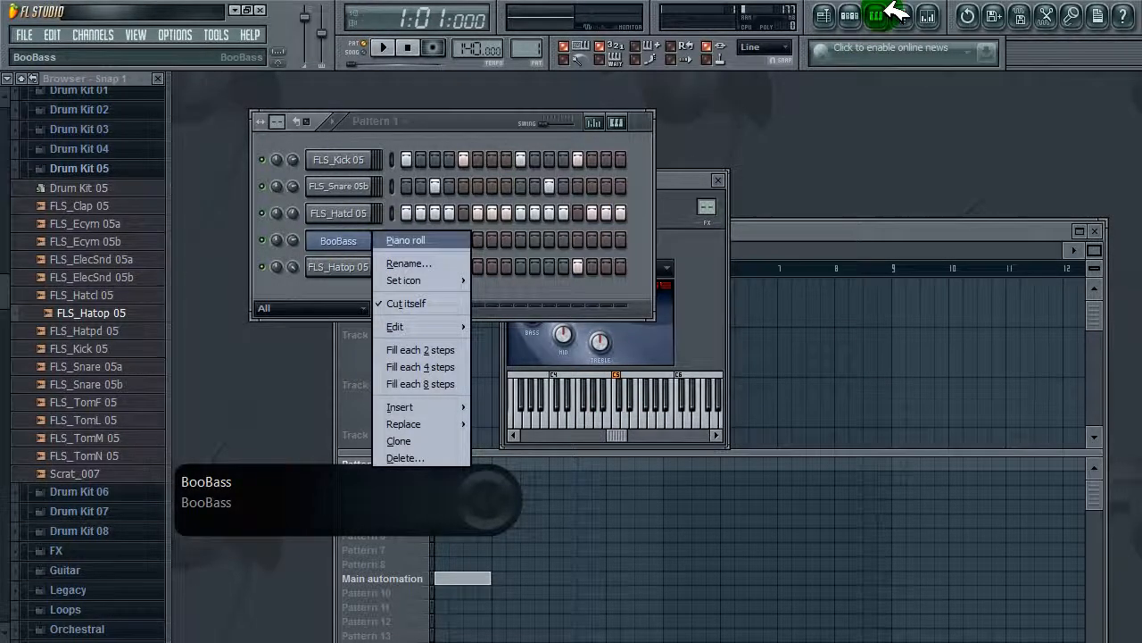
pyautogui.moveTo(760, 298); pyautogui.dragTo(833, 286)
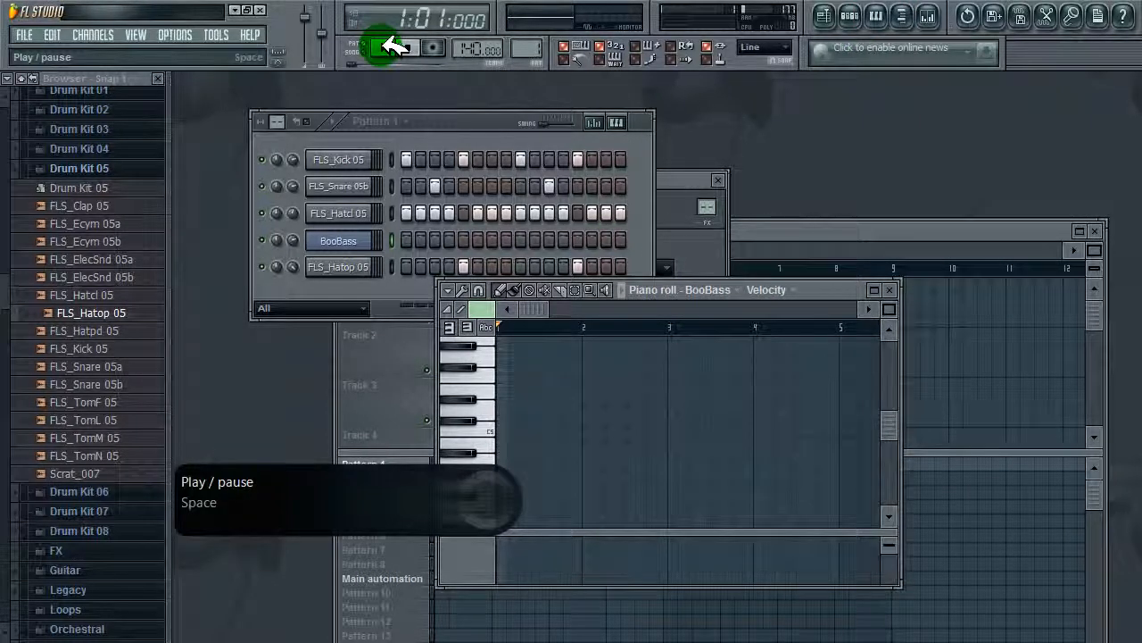
# - With the pattern playing, add half-beat-offset BooBass notes, C5 in beats 1 to 3 and C#5 in beat 4, and pause playback
pyautogui.click(392, 47)
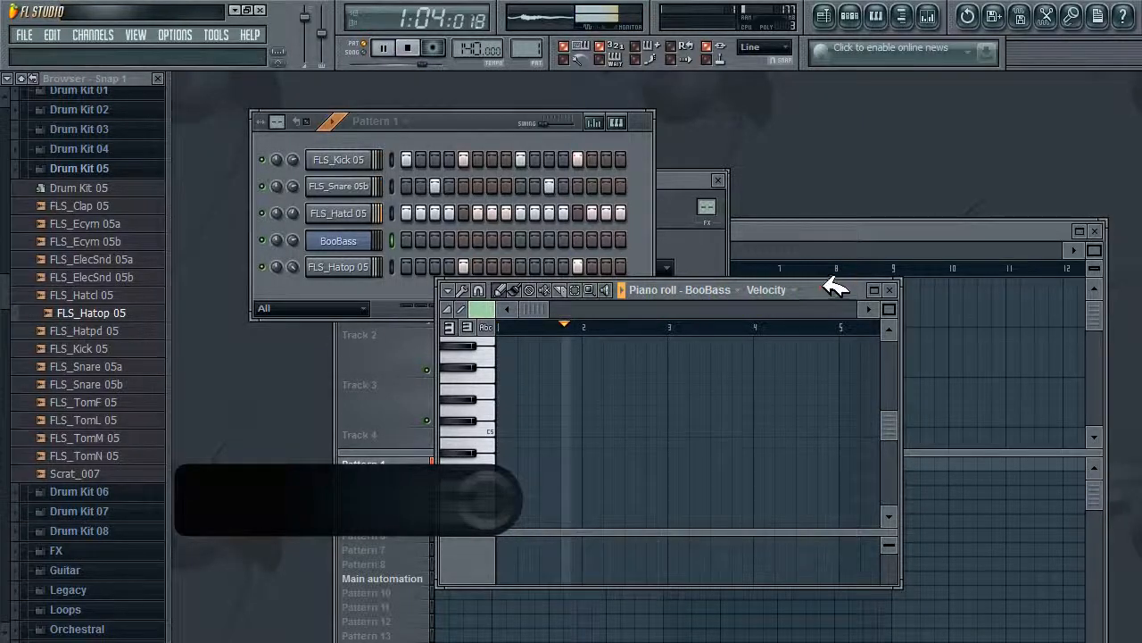
pyautogui.moveTo(834, 288); pyautogui.dragTo(839, 218)
pyautogui.click(506, 359)
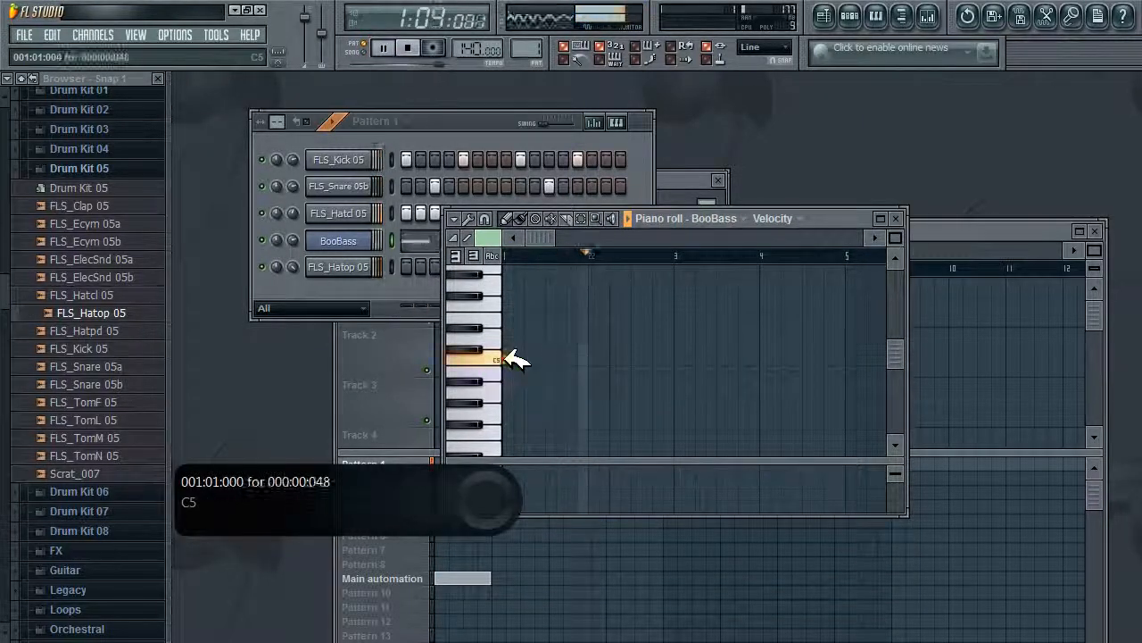
pyautogui.rightClick(510, 357)
pyautogui.click(521, 357)
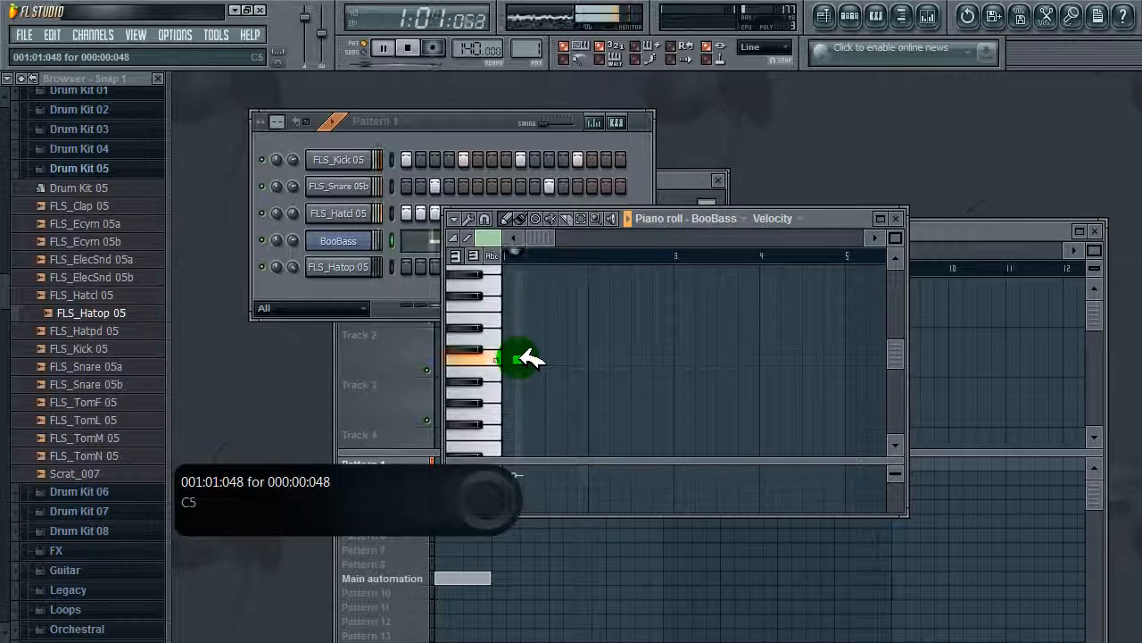
pyautogui.click(537, 359)
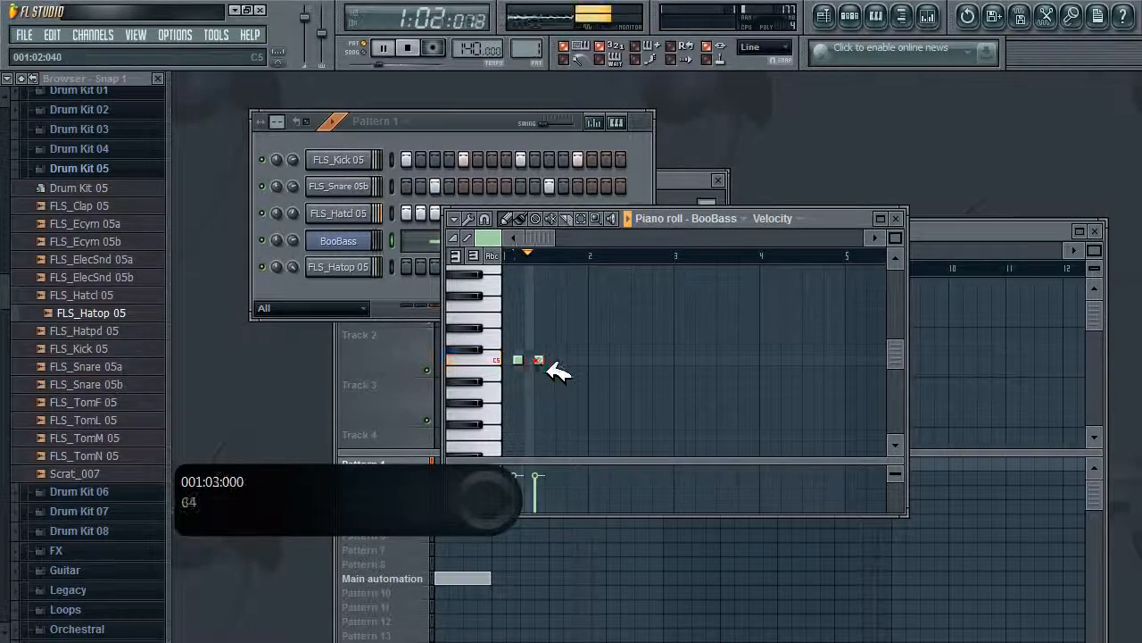
pyautogui.click(560, 359)
pyautogui.click(580, 349)
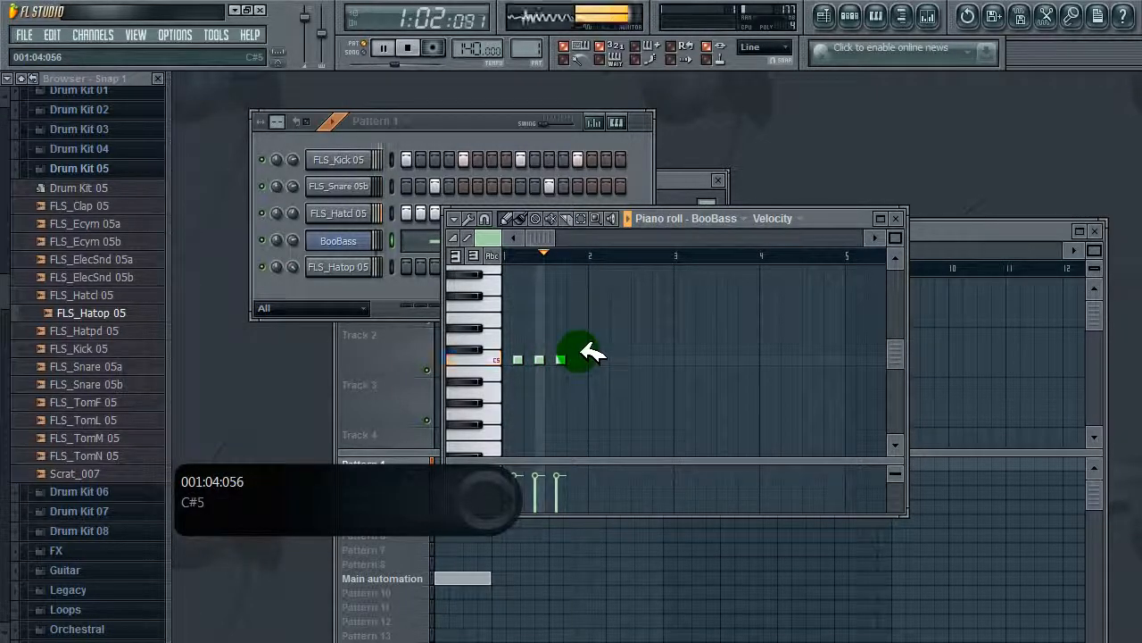
pyautogui.click(473, 118)
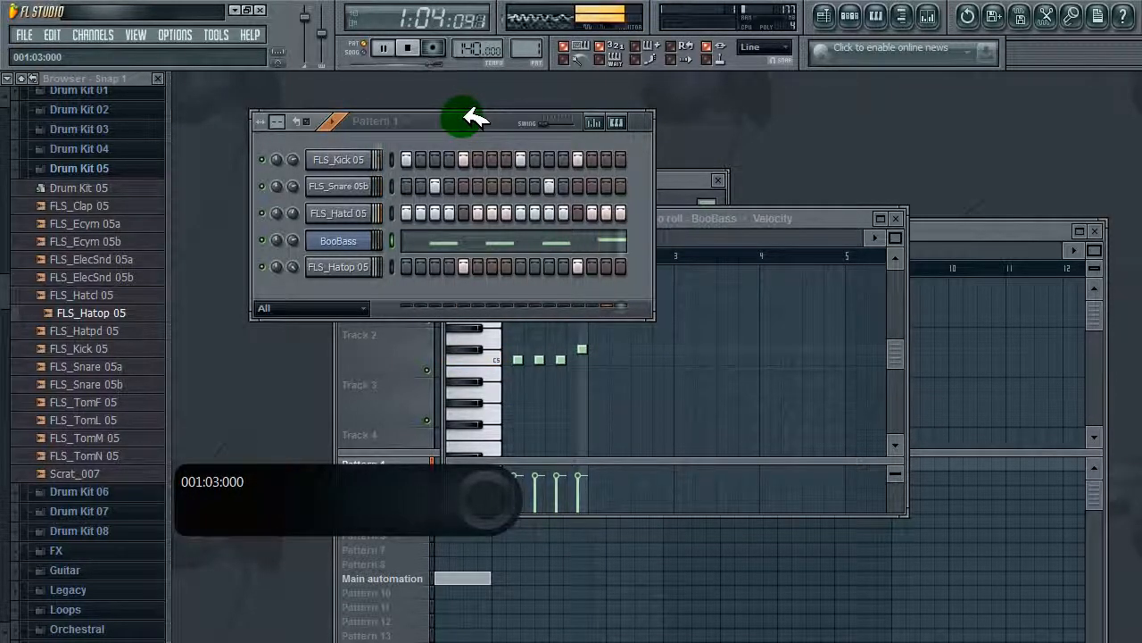
pyautogui.click(389, 48)
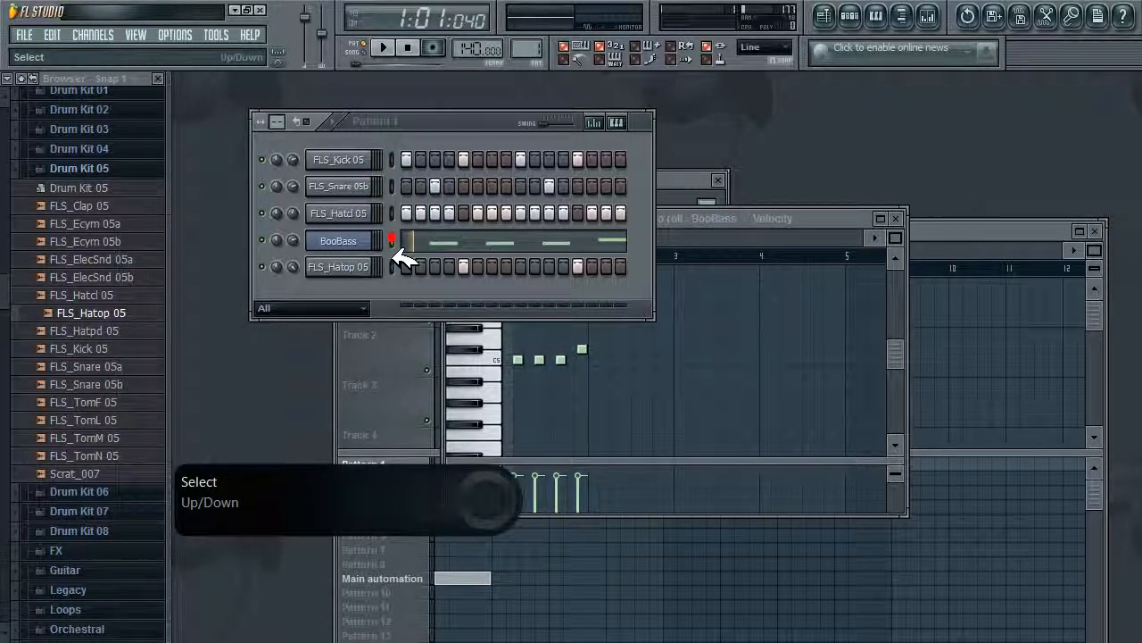
# - Look through the channel settings of BooBass, FLS_Hatcl 05 and FLS_Snare 05b
pyautogui.click(393, 161)
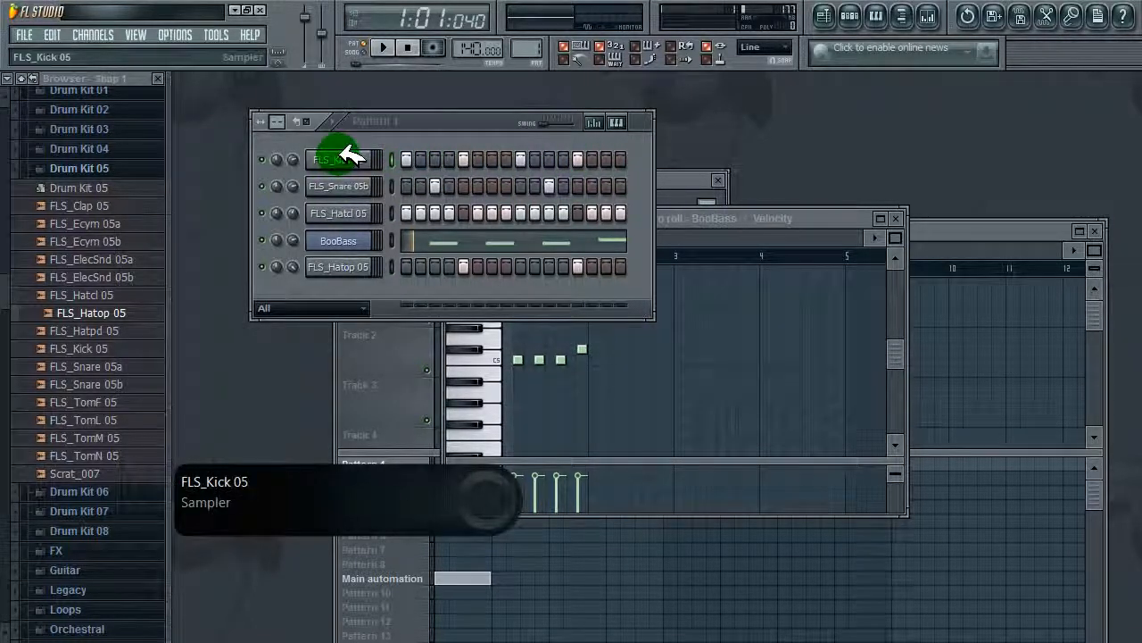
pyautogui.click(352, 240)
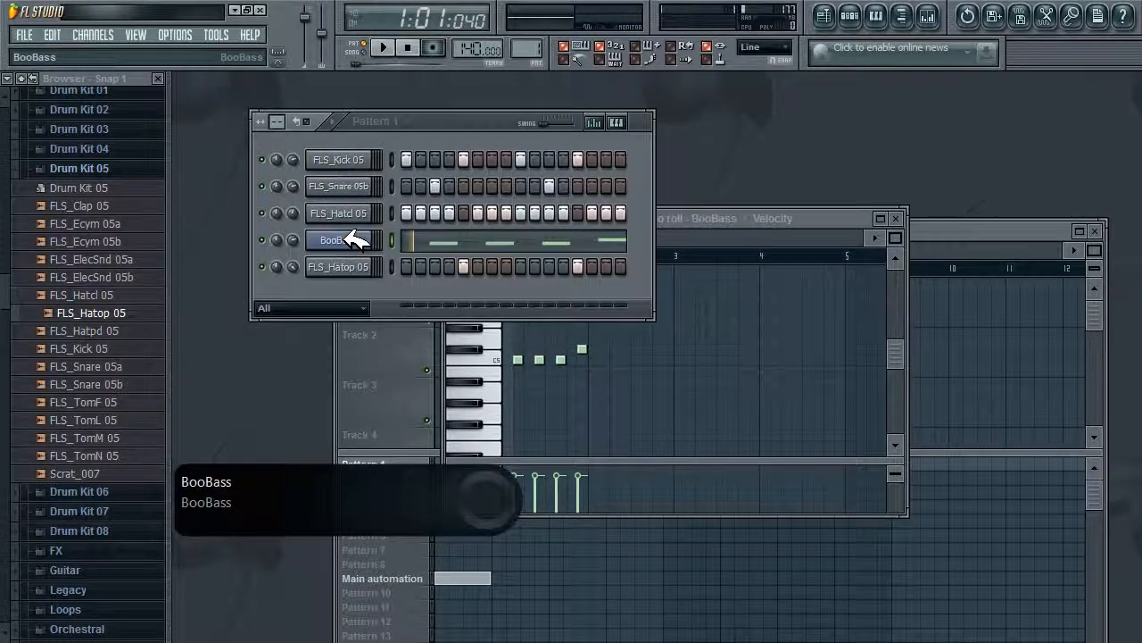
pyautogui.click(353, 212)
pyautogui.click(354, 240)
pyautogui.click(352, 212)
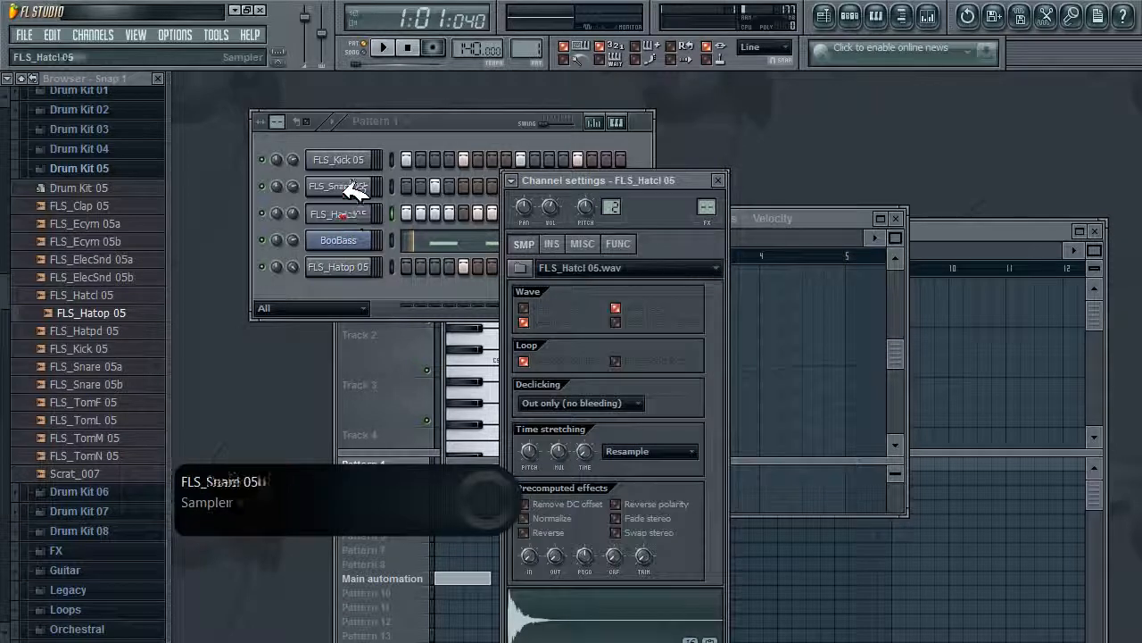
pyautogui.click(352, 187)
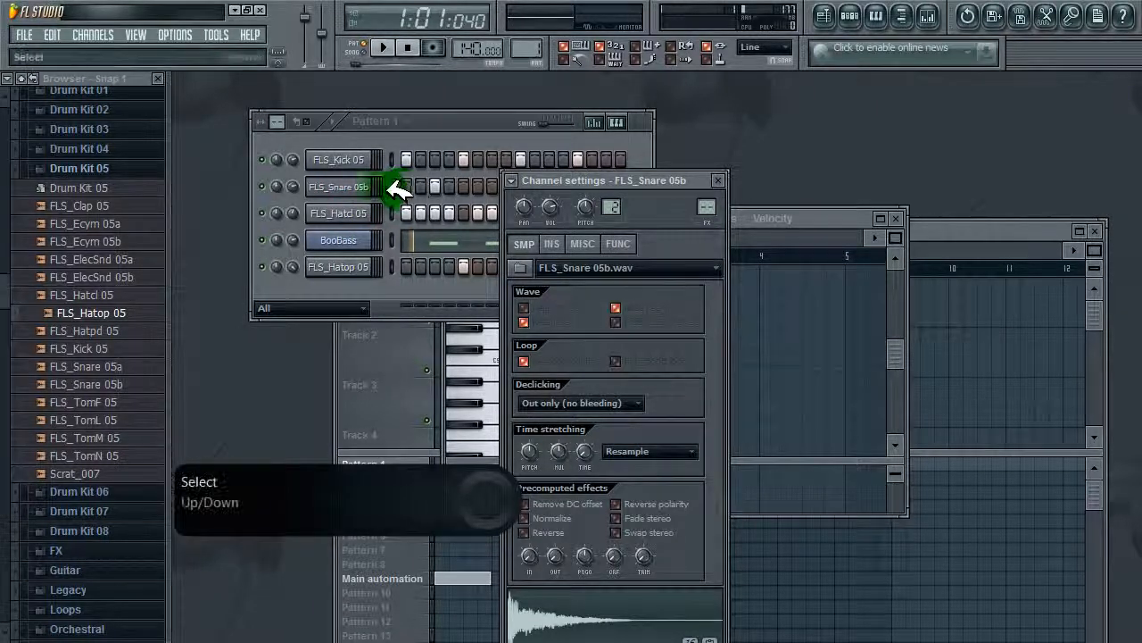
pyautogui.click(390, 212)
pyautogui.click(391, 239)
pyautogui.click(392, 213)
pyautogui.click(392, 185)
pyautogui.click(391, 161)
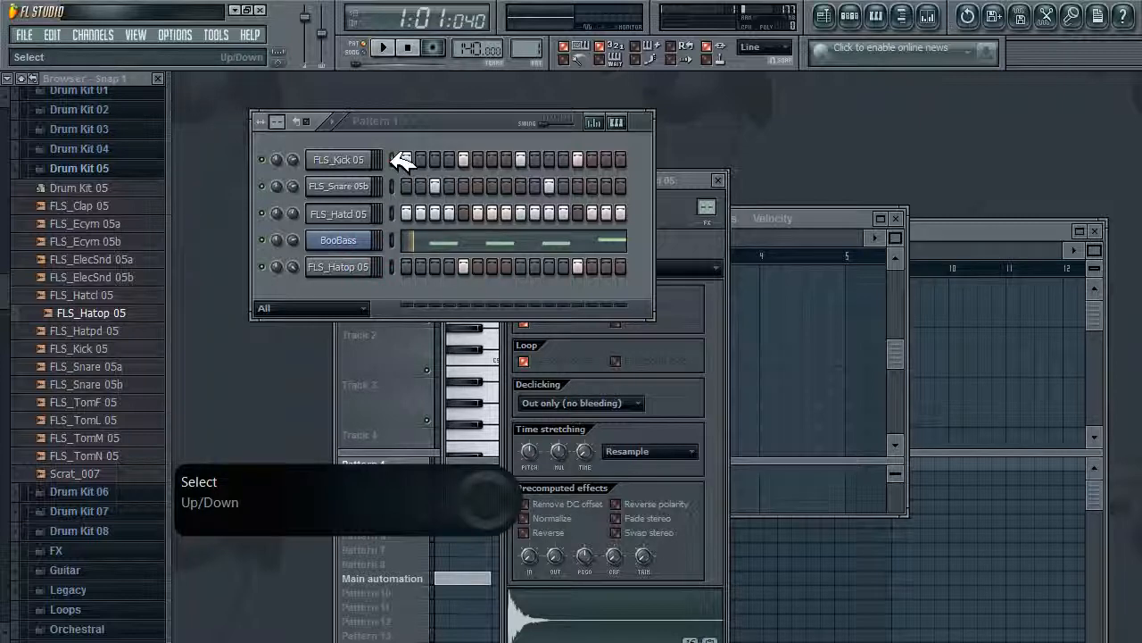
pyautogui.click(392, 159)
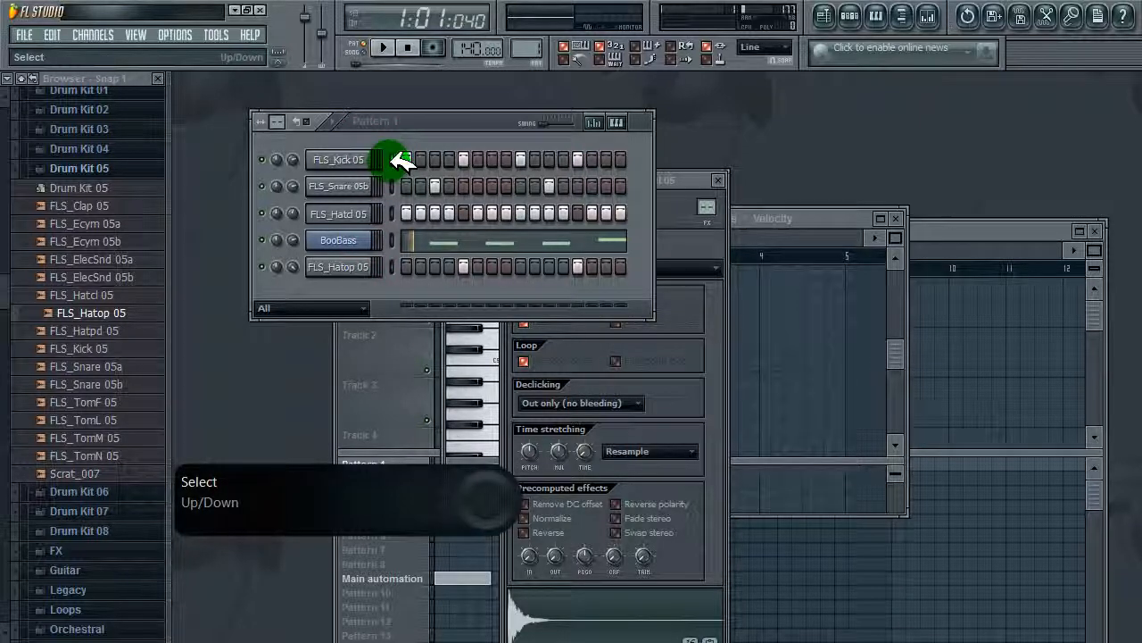
pyautogui.click(56, 35)
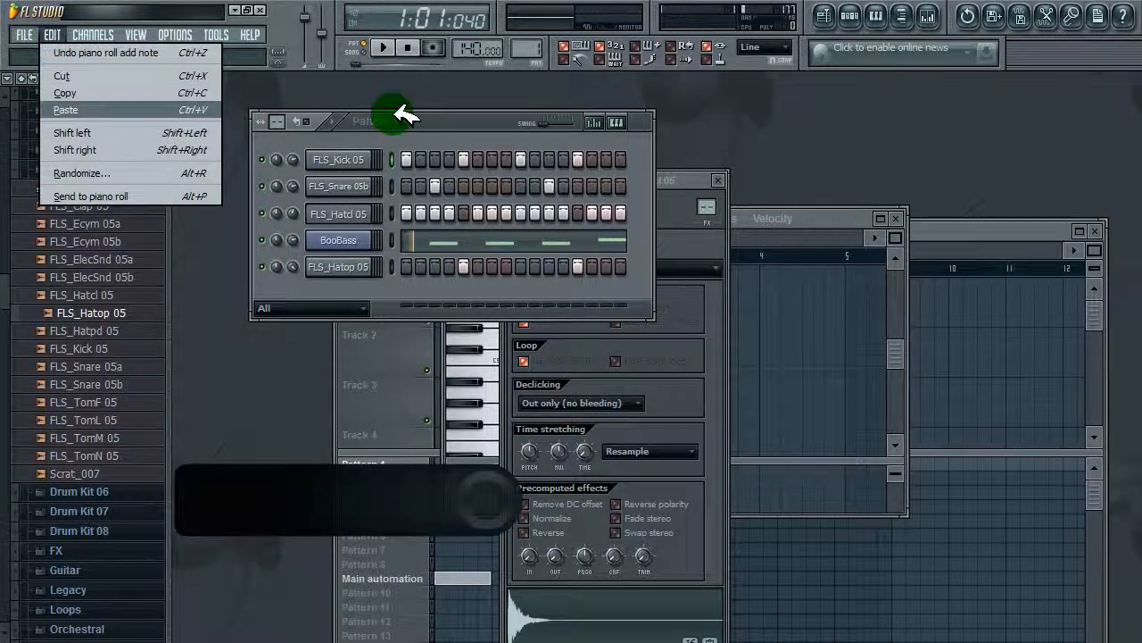
pyautogui.click(433, 117)
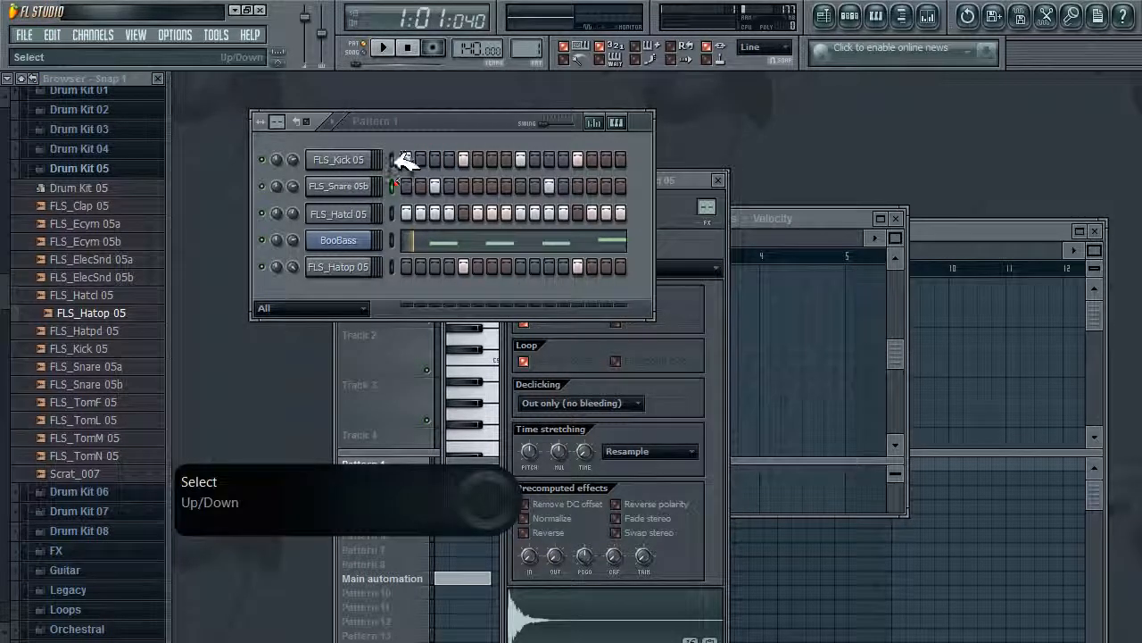
# - Select all five channels in Pattern 1, copy their contents and paste them into Pattern 2
pyautogui.moveTo(398, 159); pyautogui.dragTo(401, 264)
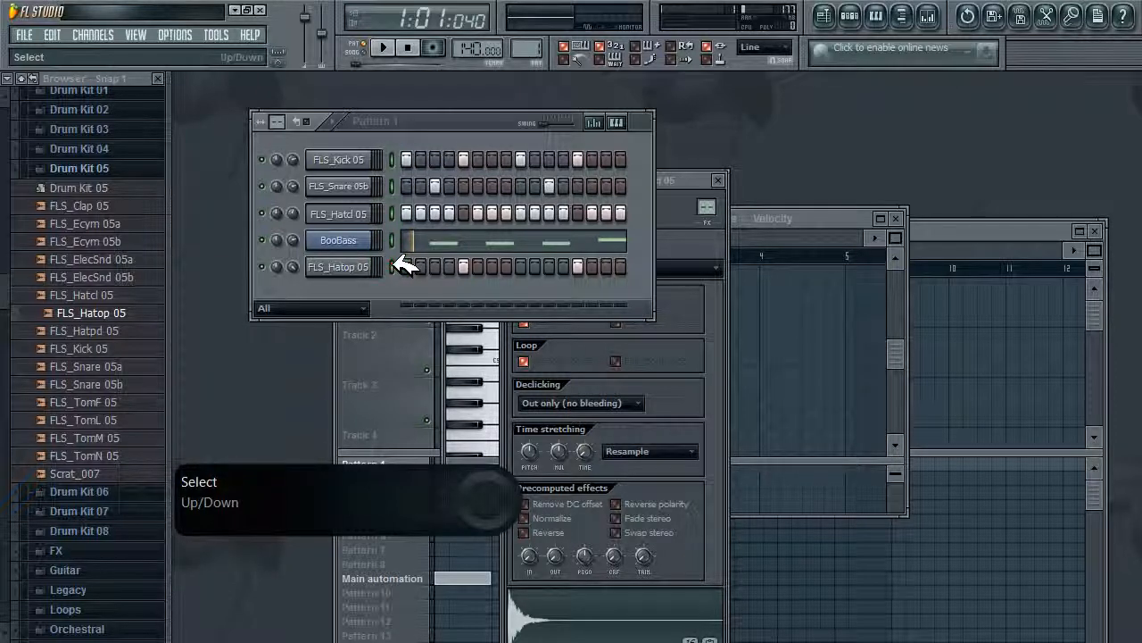
pyautogui.moveTo(401, 265)
pyautogui.mouseDown()
pyautogui.moveTo(400, 153)
pyautogui.moveTo(407, 234)
pyautogui.mouseUp()
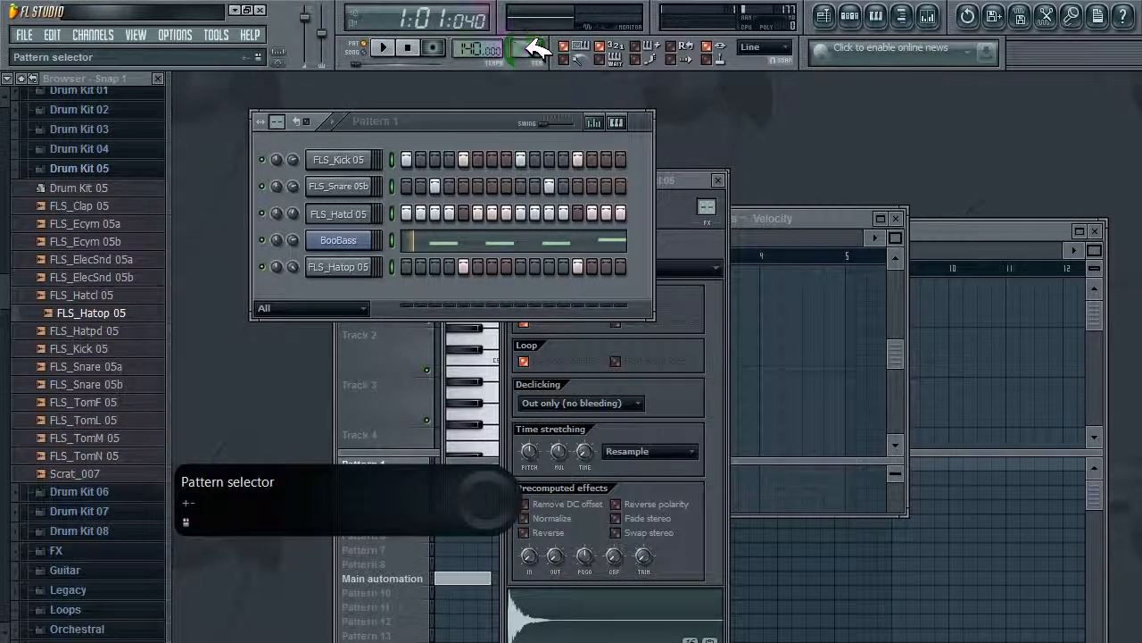
pyautogui.moveTo(536, 46); pyautogui.dragTo(538, 39)
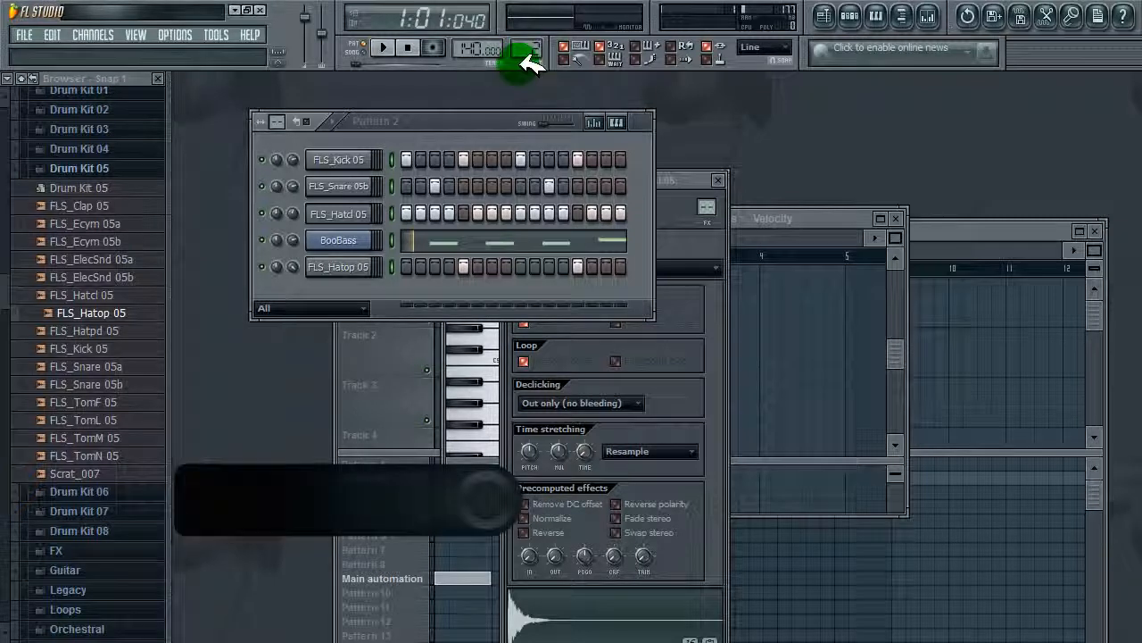
# - Add FLS_Snare 05b hits on steps 13 to 16 of Pattern 2
pyautogui.click(451, 212)
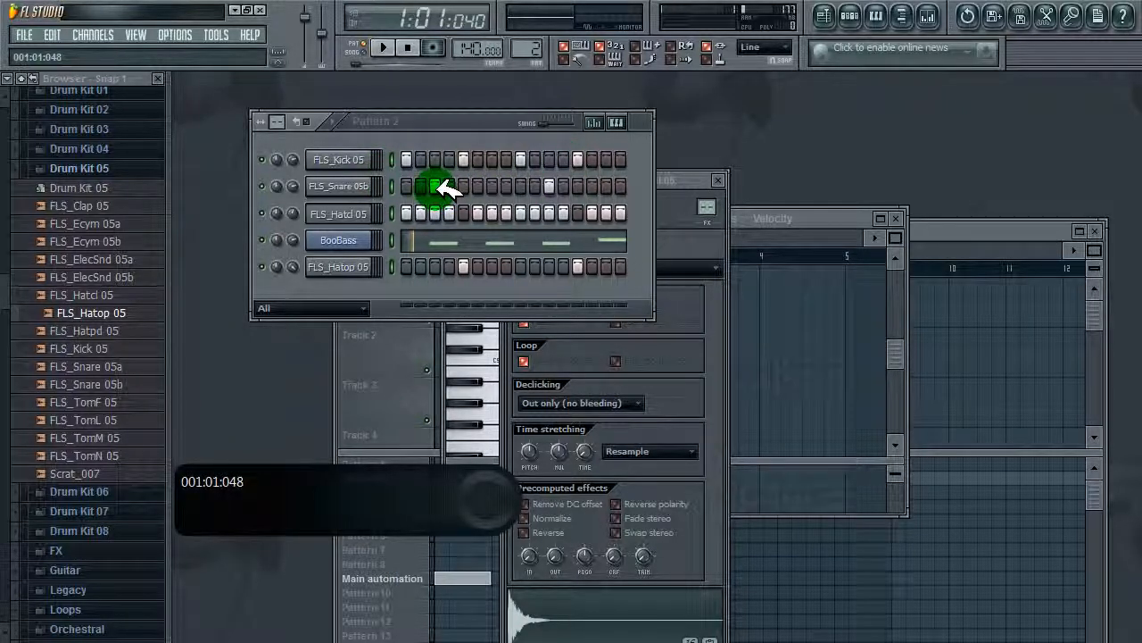
pyautogui.click(589, 186)
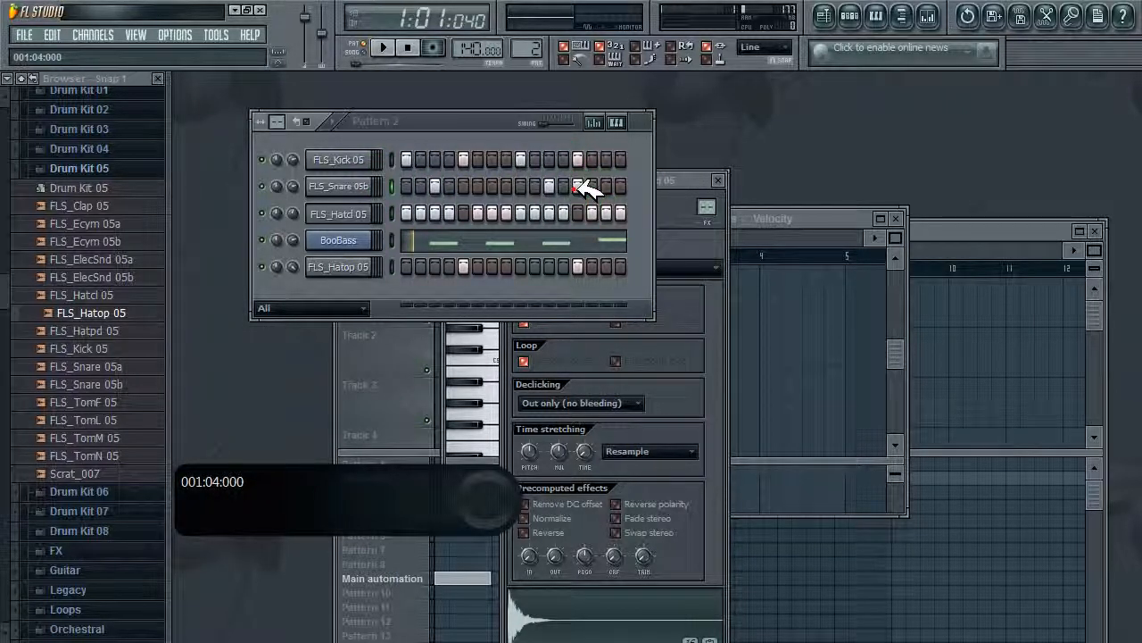
pyautogui.click(622, 186)
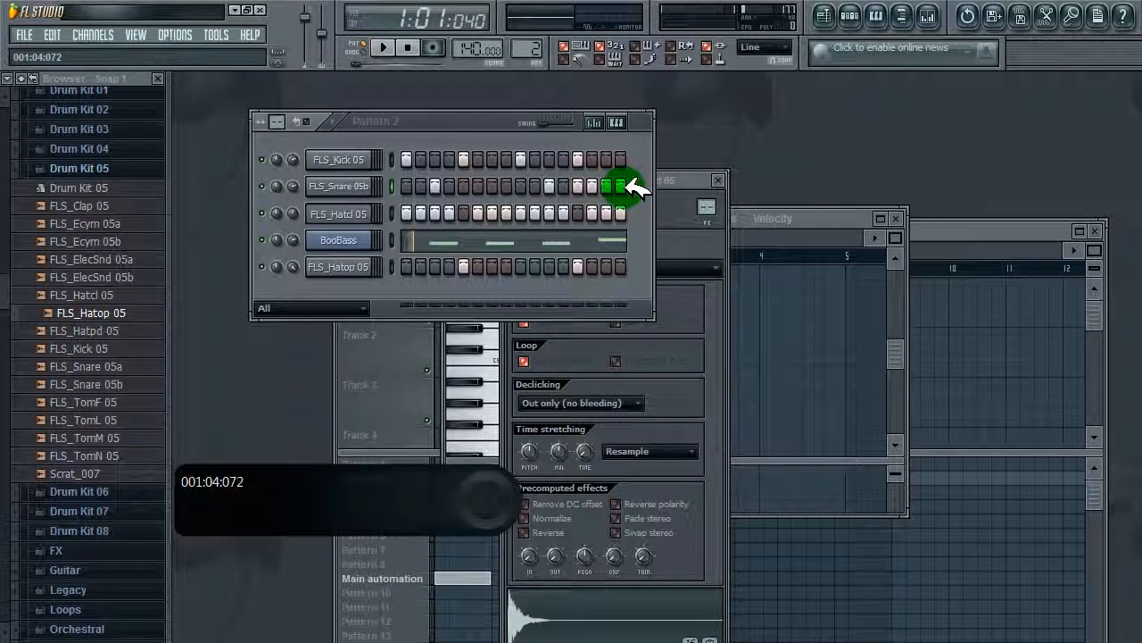
pyautogui.click(580, 186)
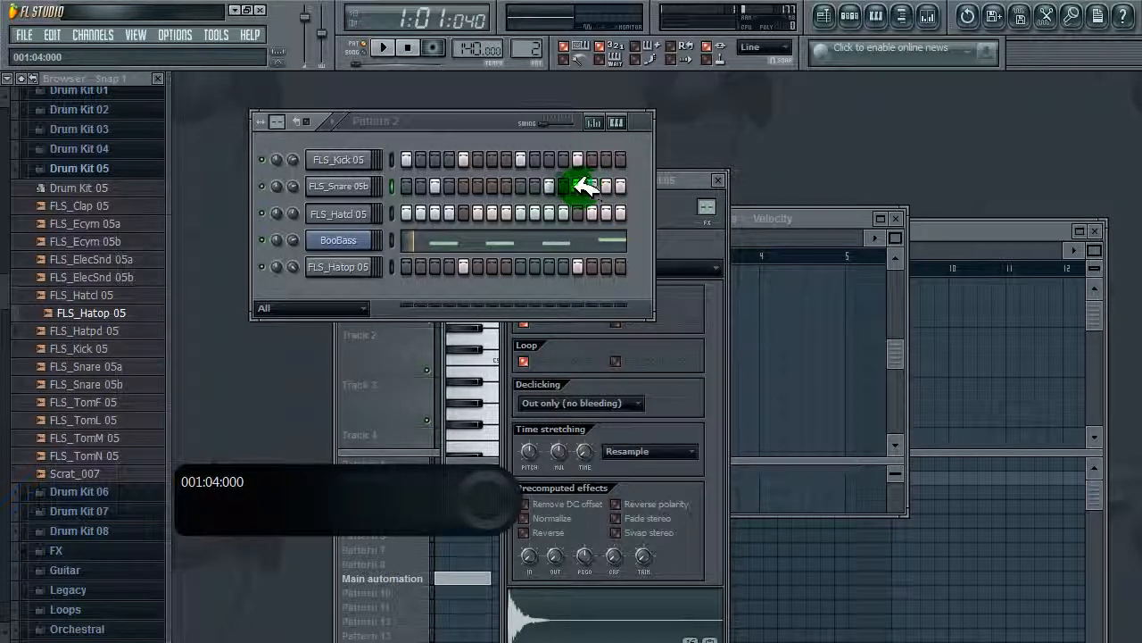
pyautogui.moveTo(585, 184); pyautogui.dragTo(660, 184)
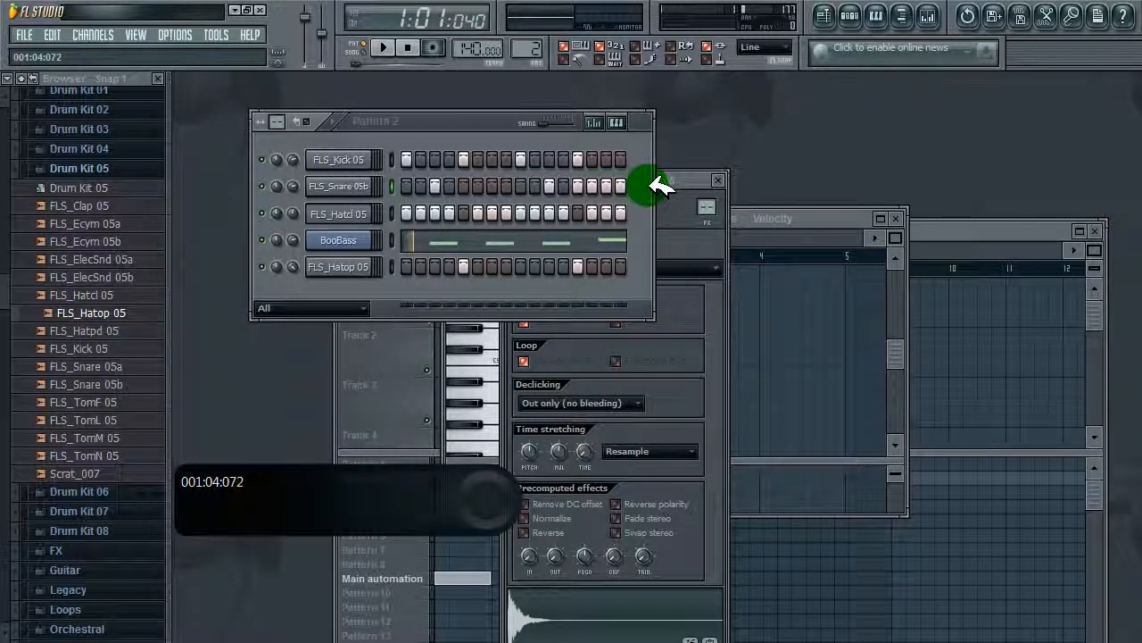
# - Remove the FLS_Hatop 05 hits on steps 5 and 13 of Pattern 2 and play the pattern
pyautogui.click(579, 267)
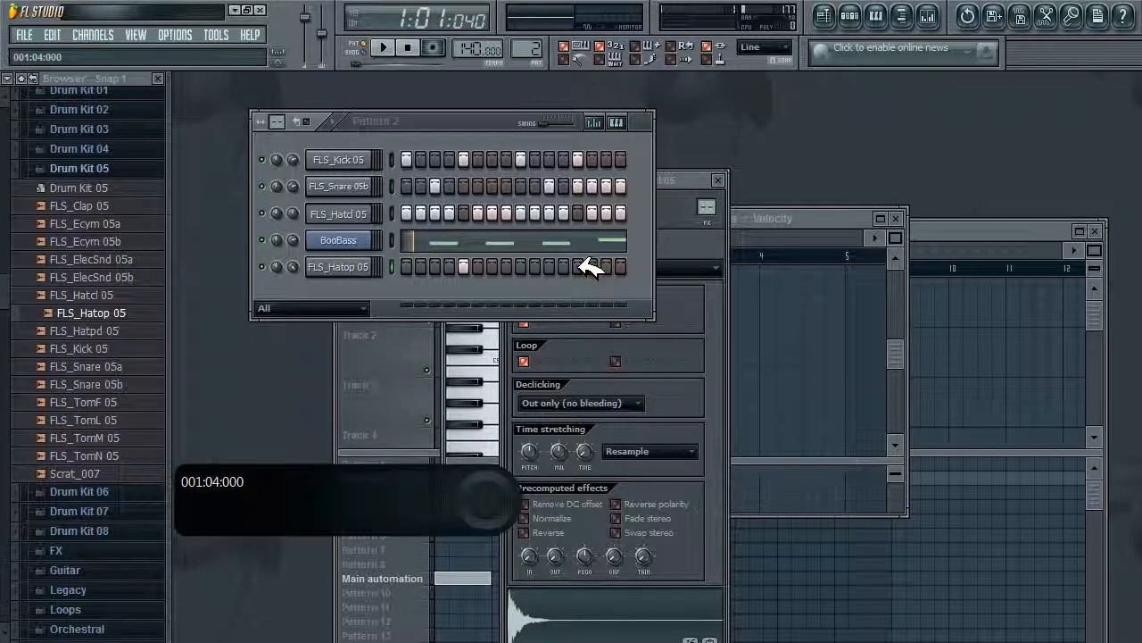
pyautogui.click(465, 266)
pyautogui.click(386, 45)
pyautogui.click(398, 46)
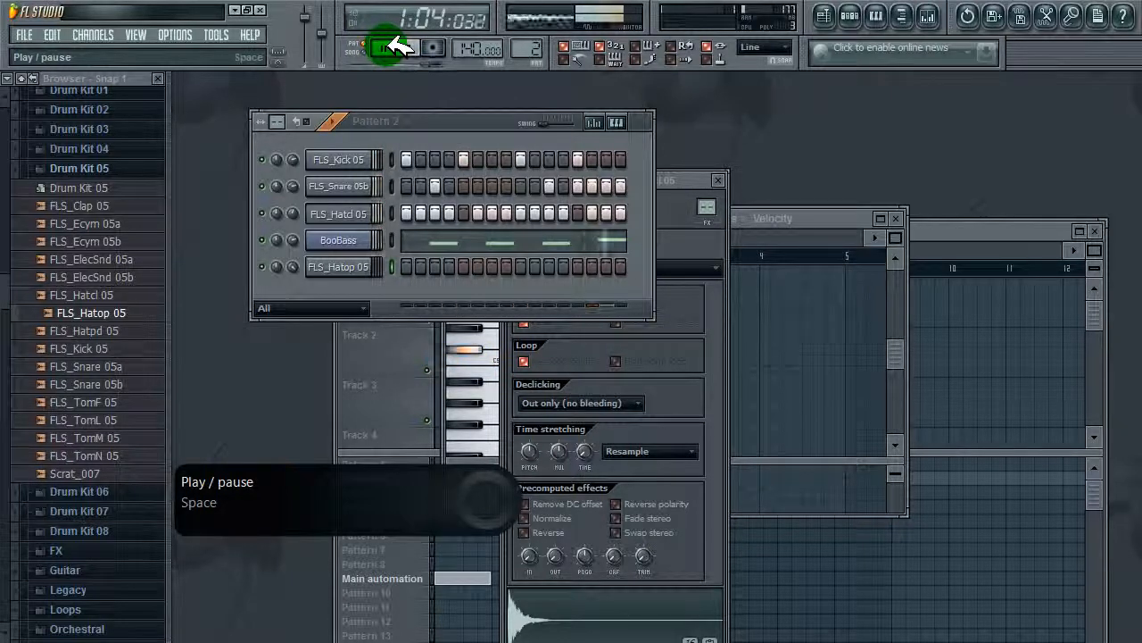
# - Raise the second BooBass note in Pattern 2 to D#5 in the piano roll and stop playback
pyautogui.click(525, 238)
pyautogui.click(526, 238)
pyautogui.click(528, 250)
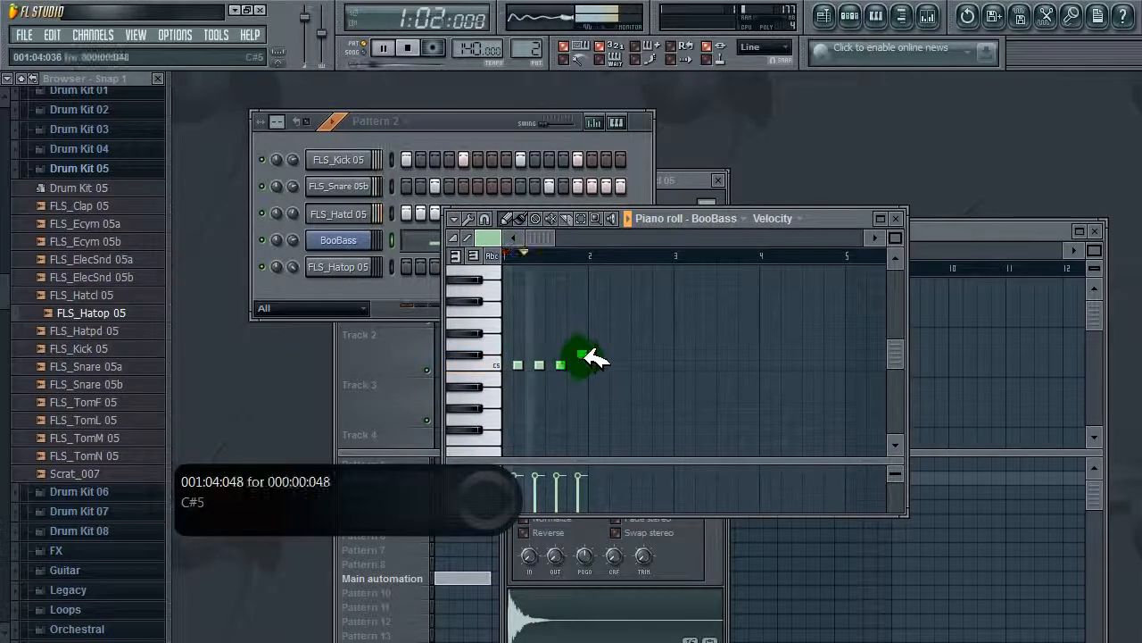
pyautogui.moveTo(586, 355); pyautogui.dragTo(540, 333)
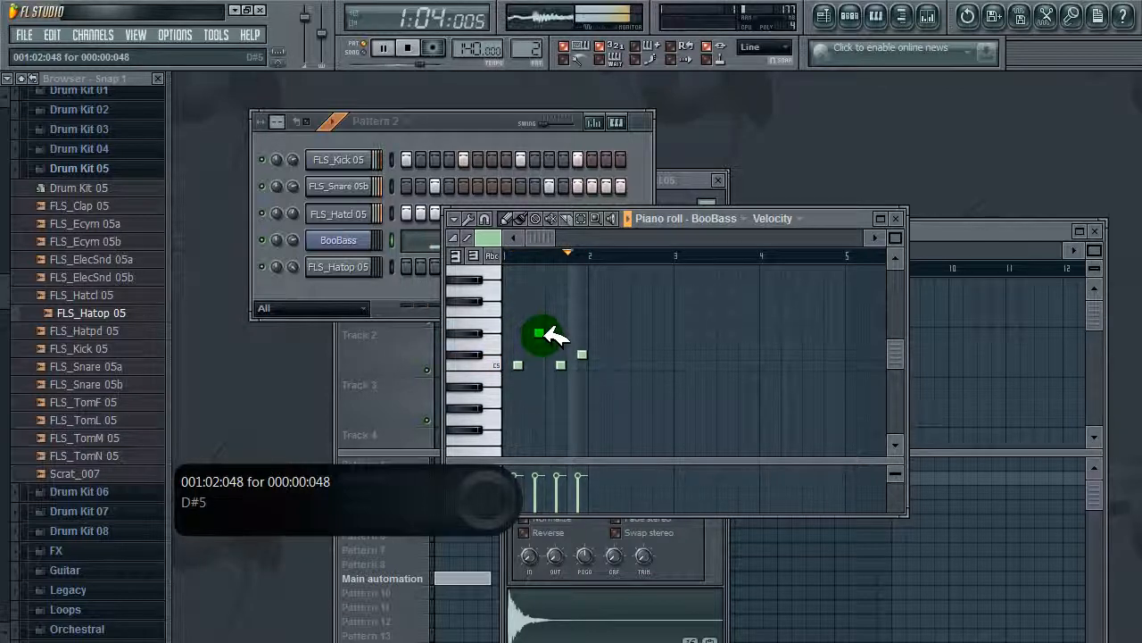
pyautogui.click(471, 119)
pyautogui.click(411, 45)
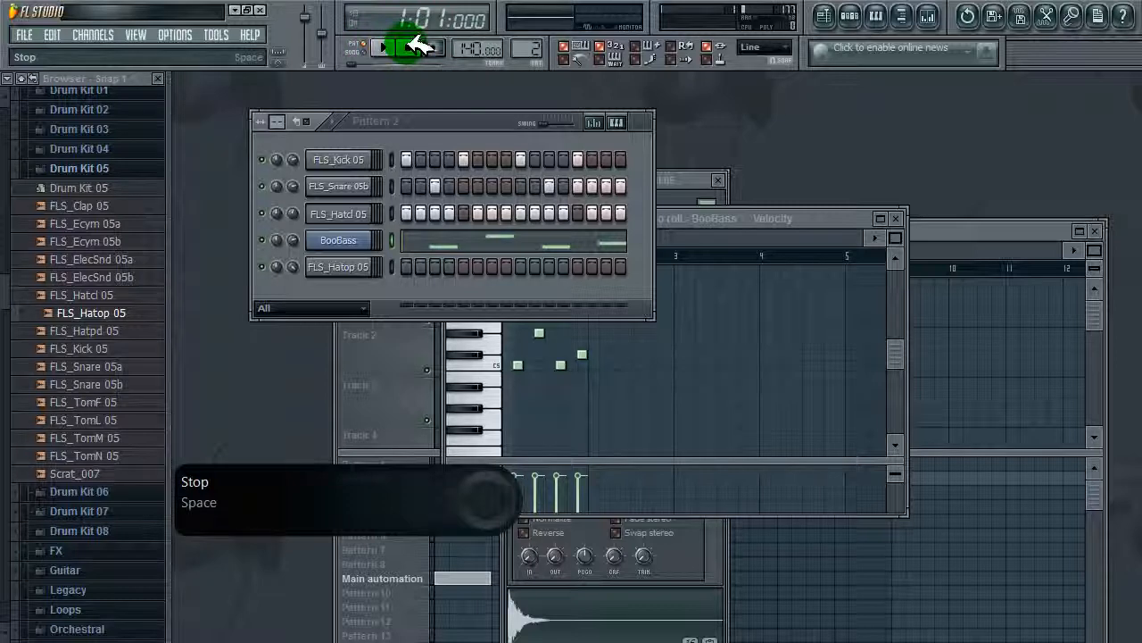
# - Reposition the playlist window and place Pattern 1 blocks in bars 1, 2, 4 and 5 and a Pattern 2 block in bar 3
pyautogui.click(944, 227)
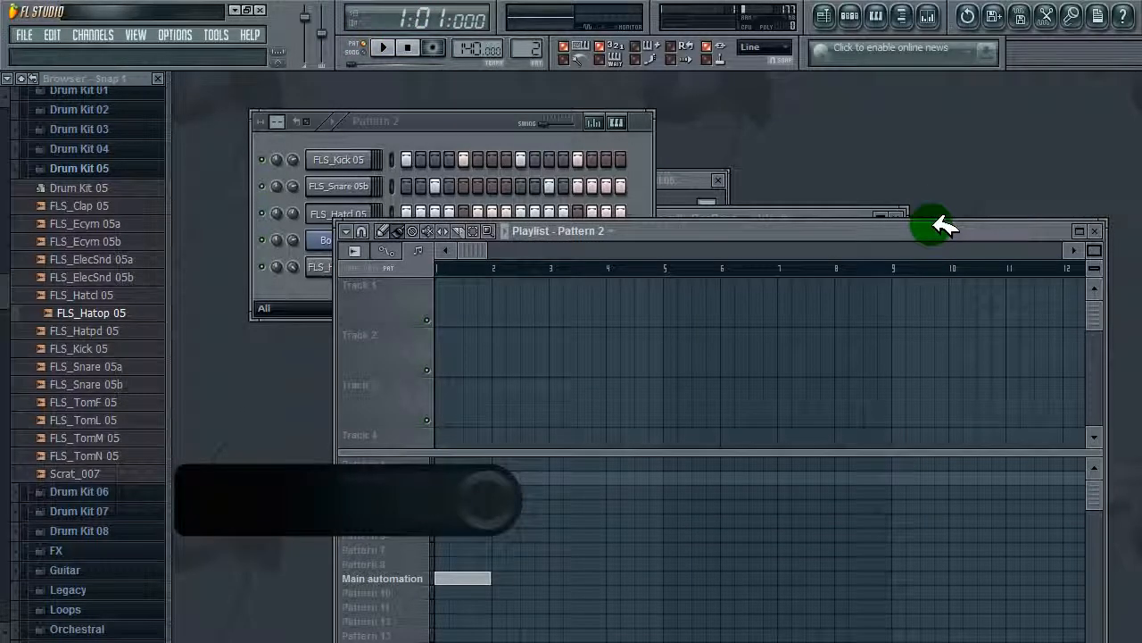
pyautogui.moveTo(942, 229); pyautogui.dragTo(950, 118)
pyautogui.moveTo(458, 342); pyautogui.dragTo(487, 242)
pyautogui.moveTo(692, 115); pyautogui.dragTo(681, 159)
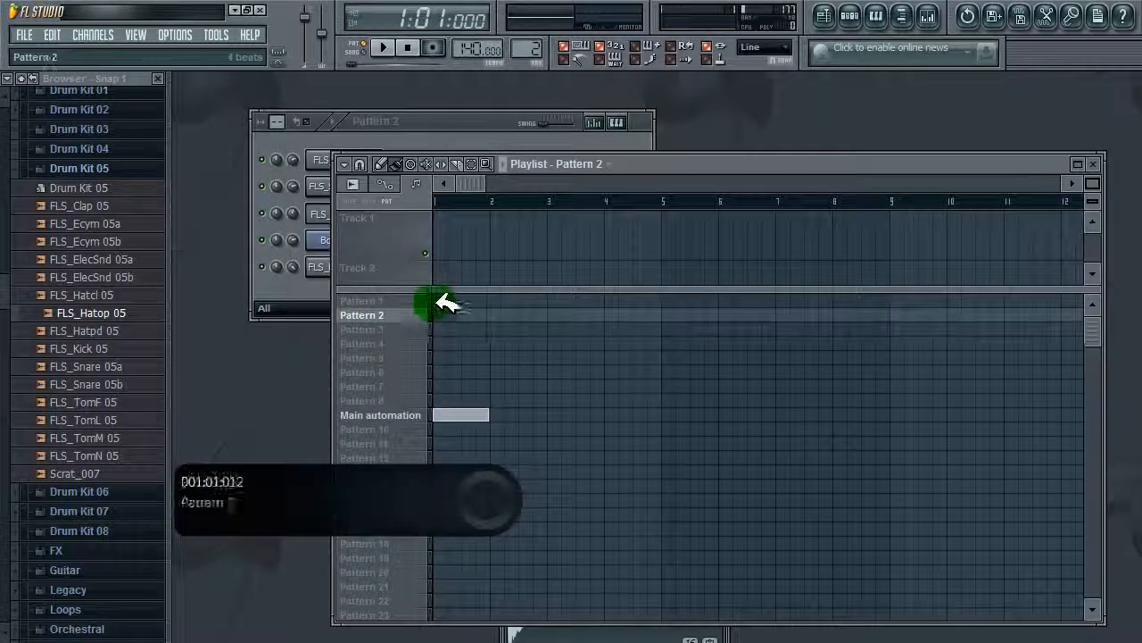
pyautogui.moveTo(441, 302)
pyautogui.mouseDown()
pyautogui.moveTo(551, 316)
pyautogui.moveTo(675, 300)
pyautogui.mouseUp()
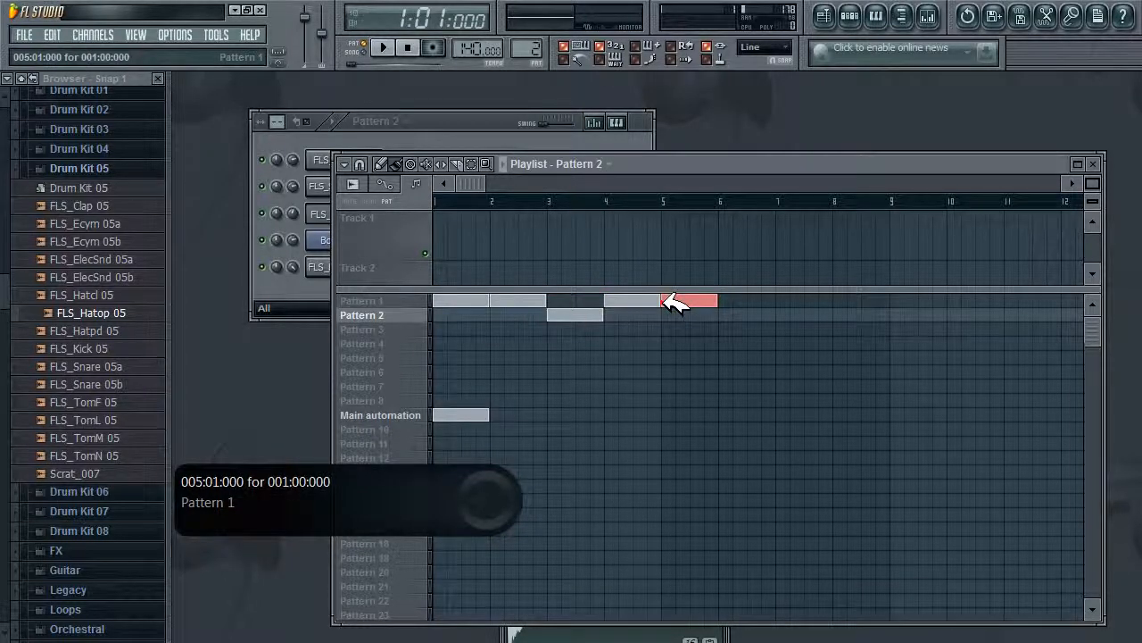
# - Play the arrangement in song mode and move the bar 5 block from the Pattern 1 row to Pattern 2
pyautogui.click(412, 47)
pyautogui.click(365, 48)
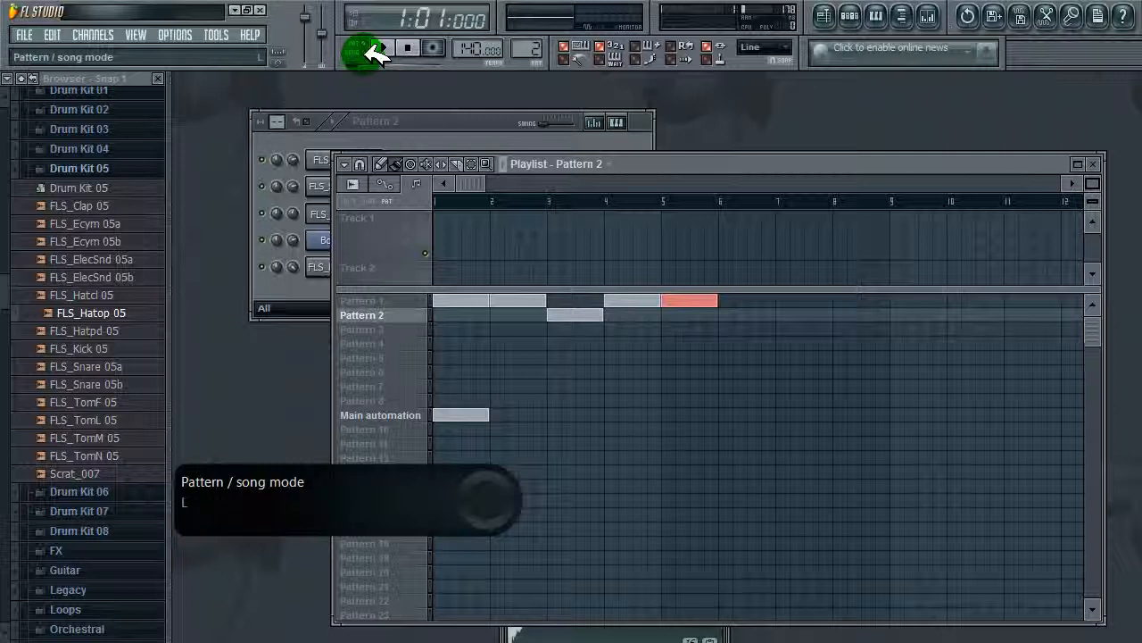
pyautogui.click(369, 49)
pyautogui.click(437, 198)
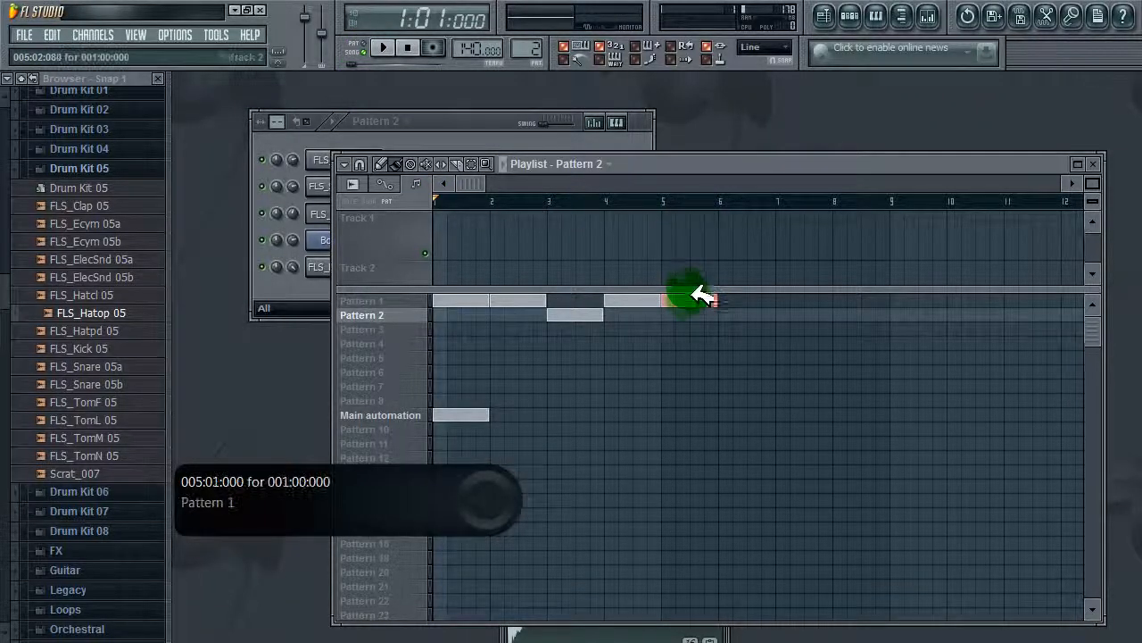
pyautogui.click(407, 46)
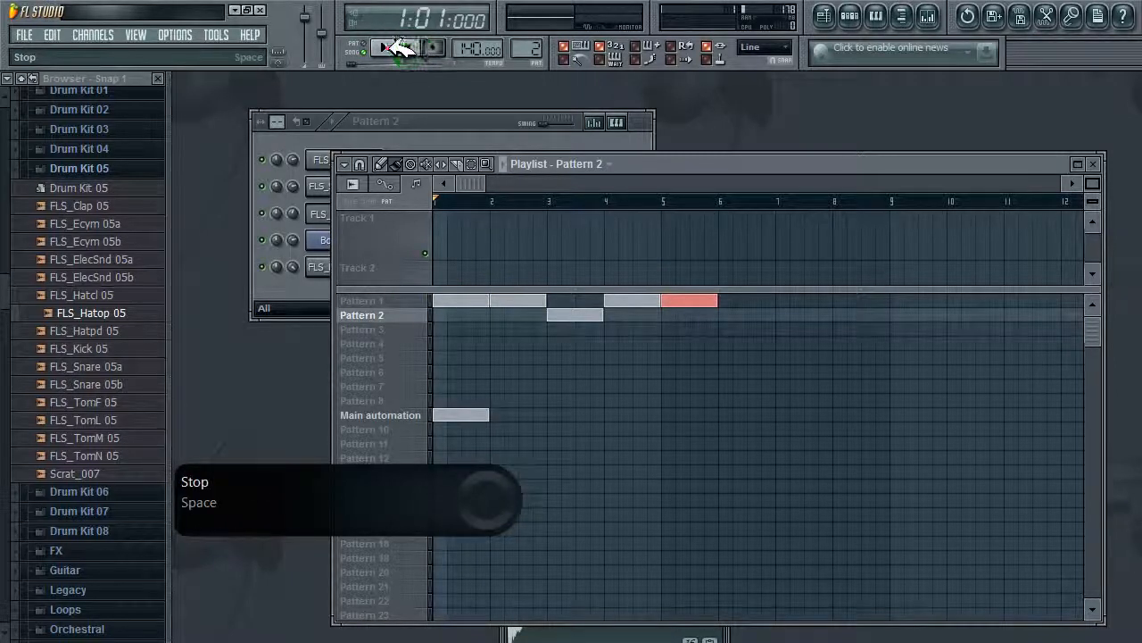
pyautogui.click(385, 45)
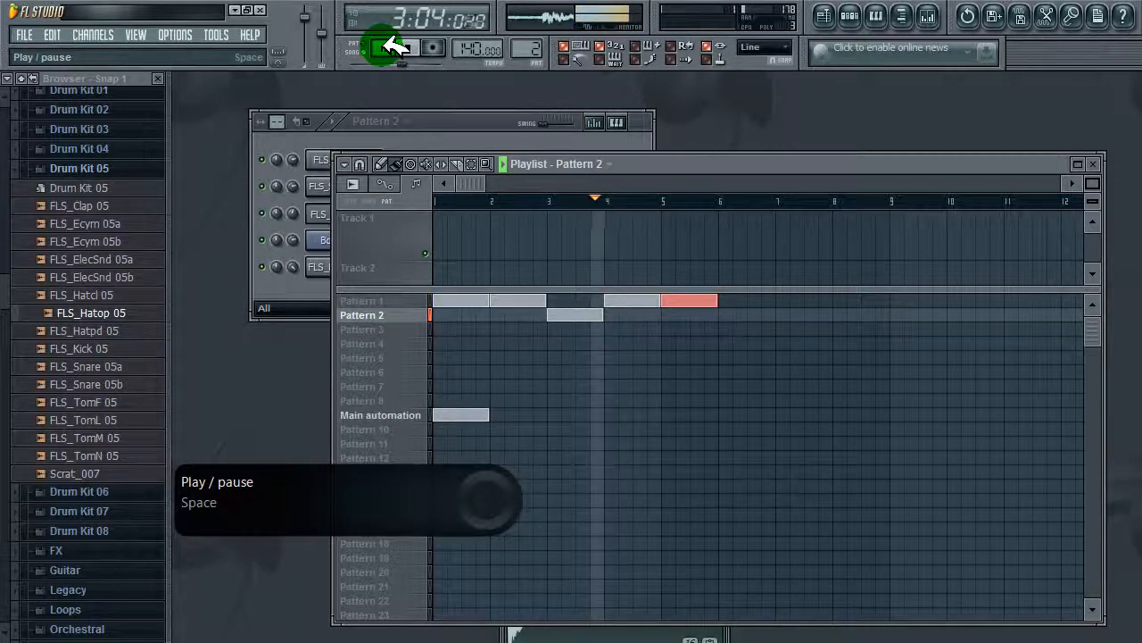
pyautogui.moveTo(676, 302); pyautogui.dragTo(676, 314)
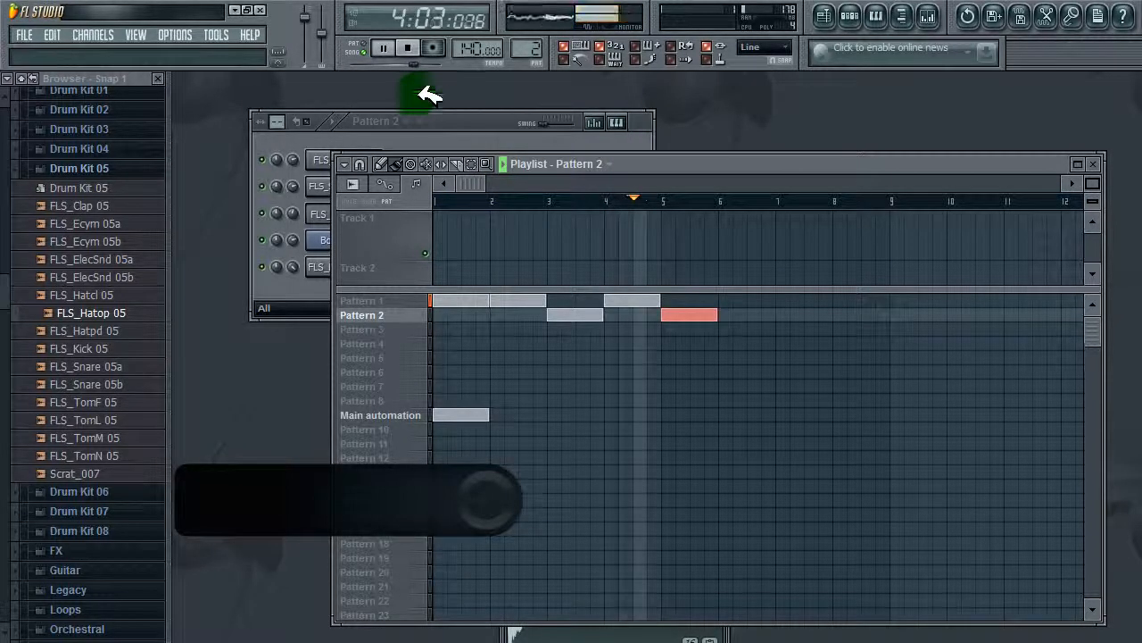
pyautogui.click(407, 48)
# - Bring the step sequencer forward, select the FLS_Snare 05b channel and mute the other four channels
pyautogui.click(464, 119)
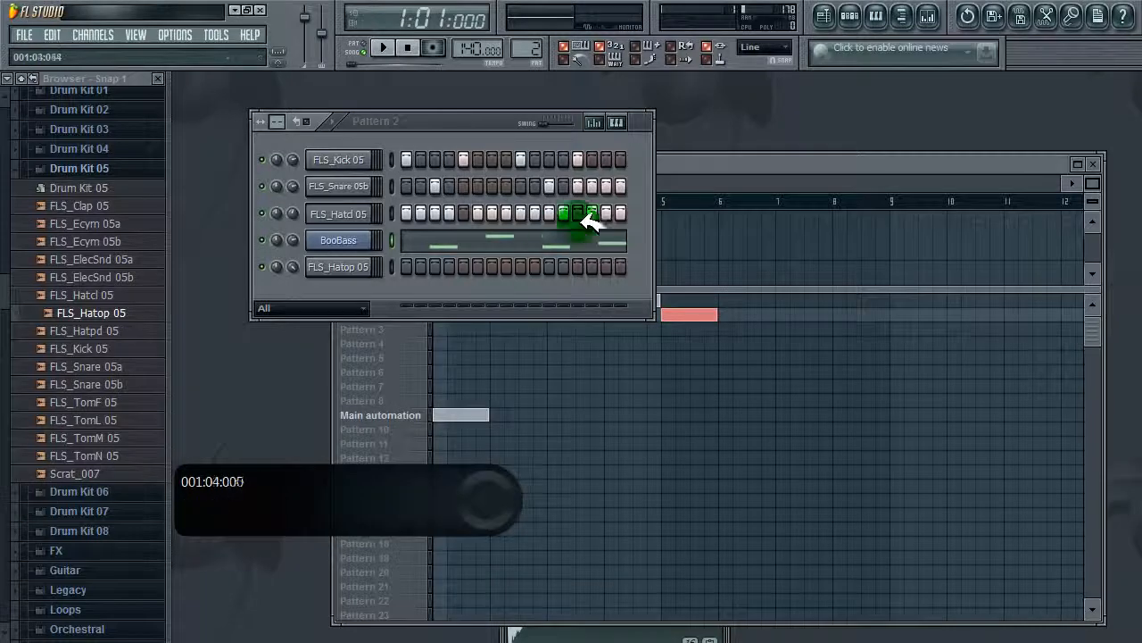
pyautogui.click(597, 122)
pyautogui.click(604, 122)
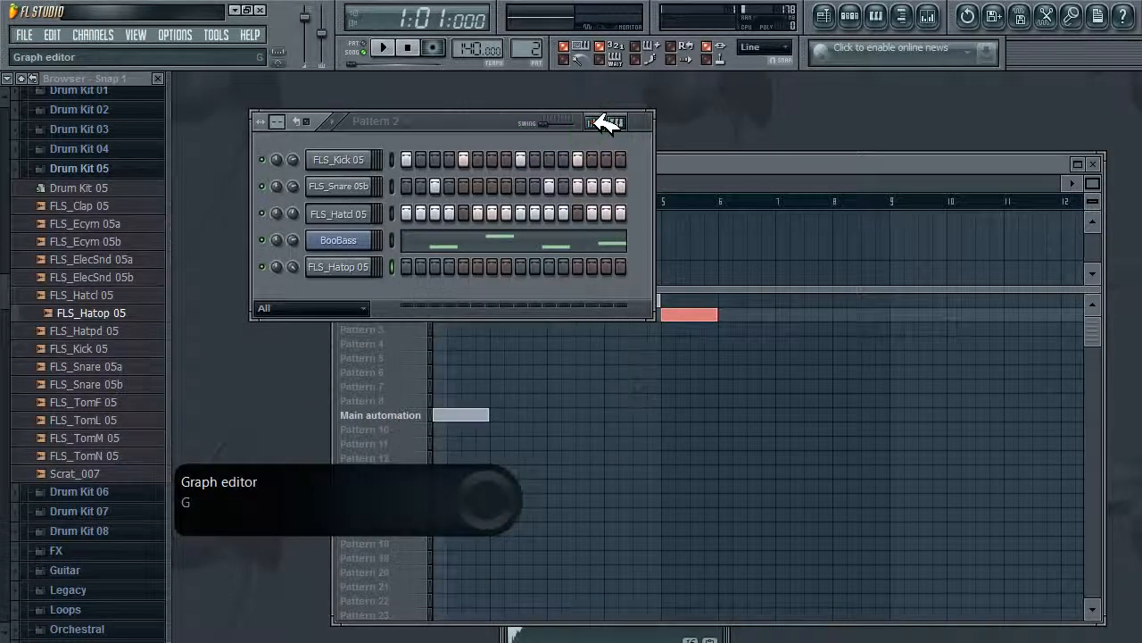
pyautogui.click(393, 187)
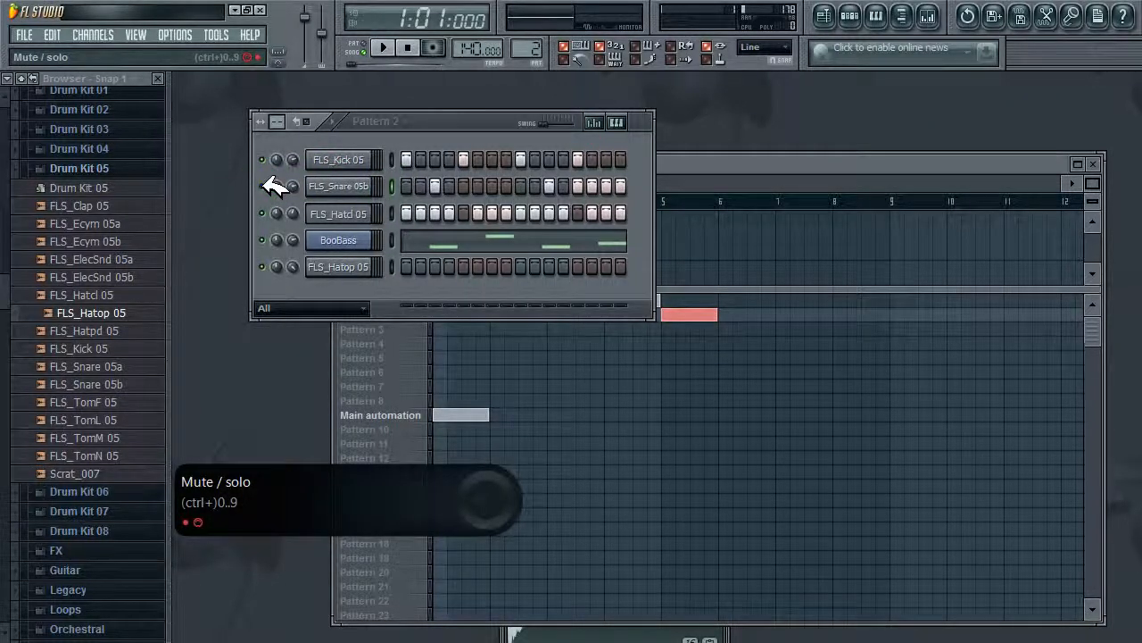
pyautogui.rightClick(269, 186)
pyautogui.click(273, 195)
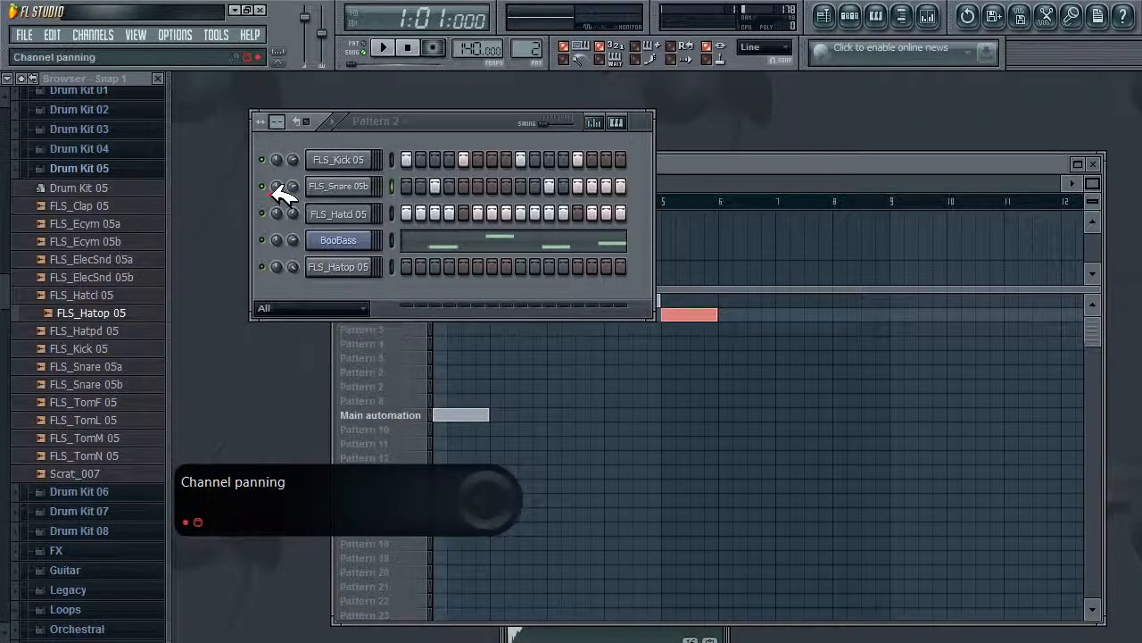
pyautogui.click(264, 159)
pyautogui.moveTo(264, 159); pyautogui.dragTo(261, 268)
pyautogui.click(332, 214)
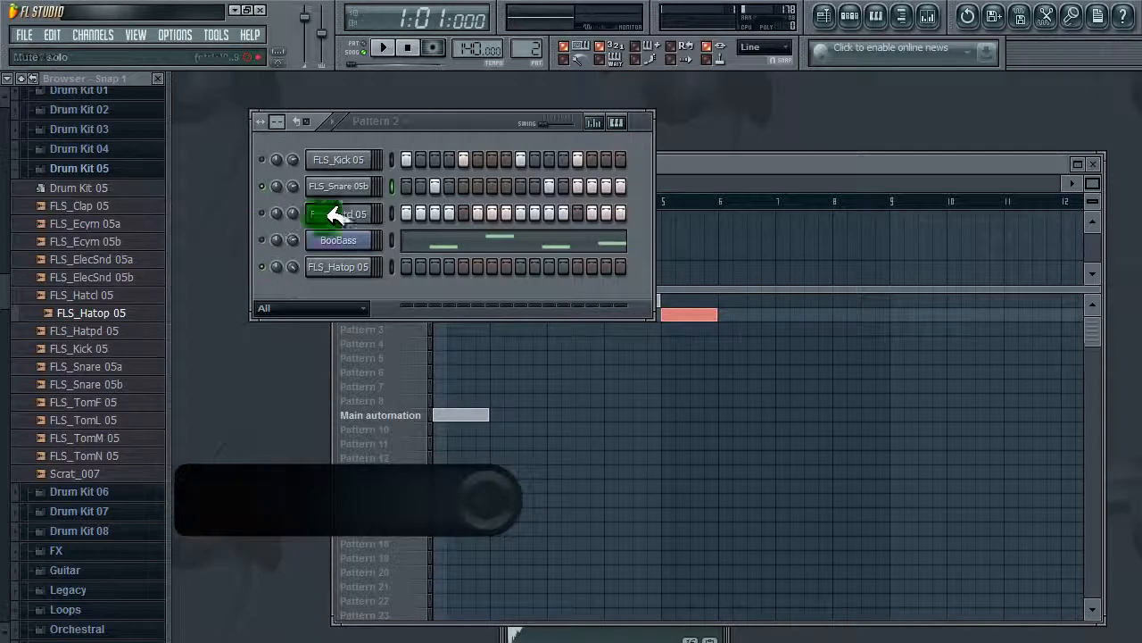
pyautogui.click(414, 185)
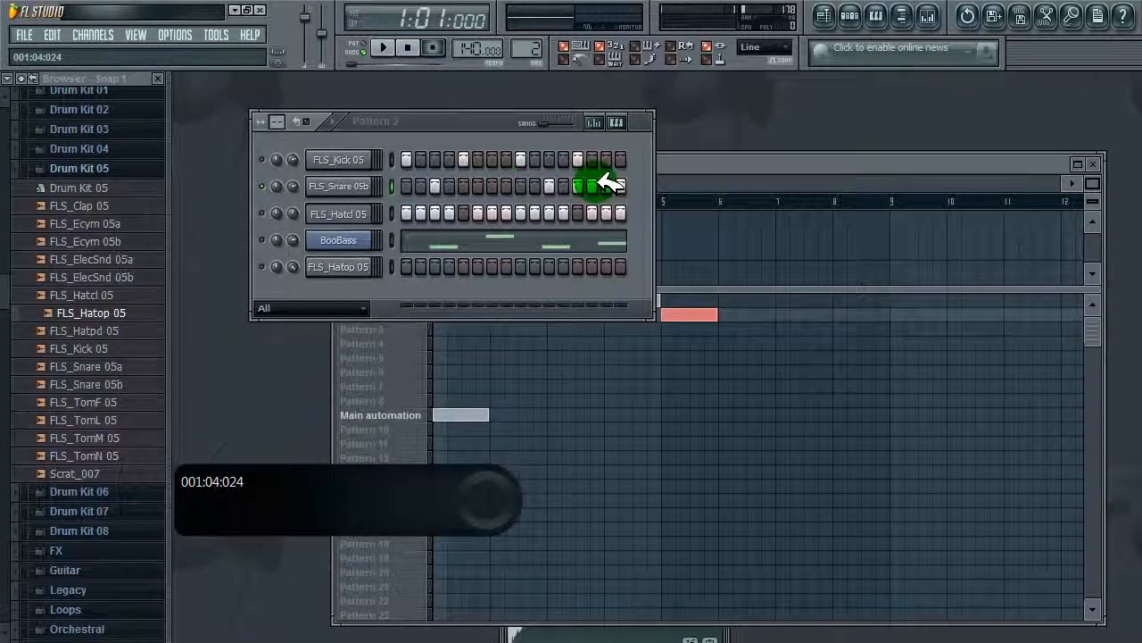
# - Play Pattern 2 in pattern mode and set the shift of the step 13 snare hit to 0:14 in the graph editor
pyautogui.click(408, 46)
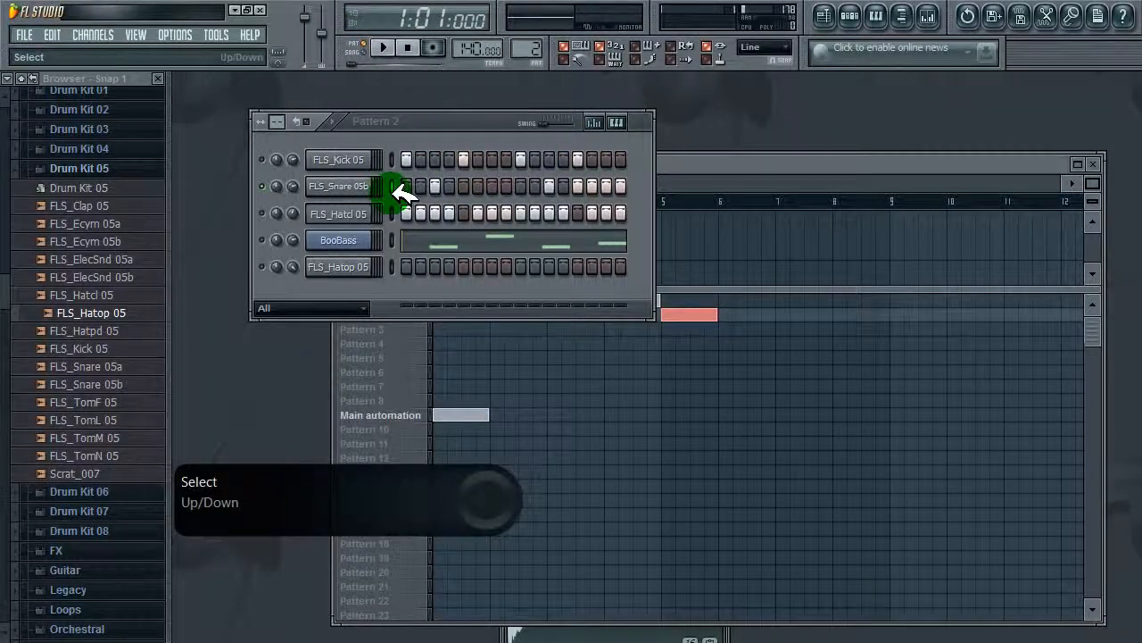
pyautogui.click(384, 47)
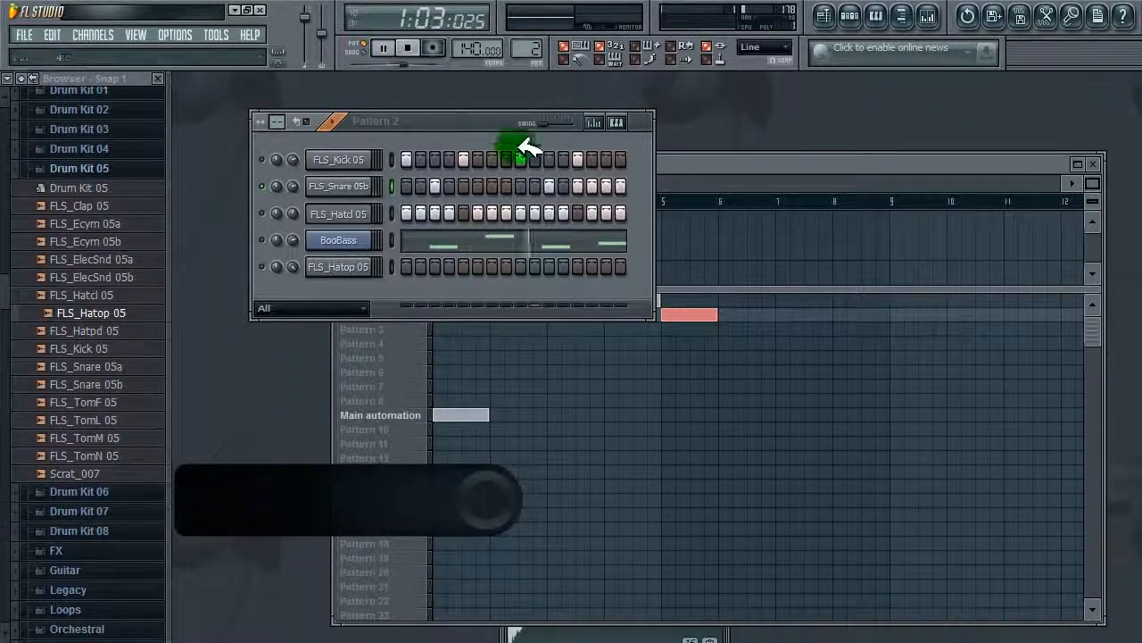
pyautogui.click(595, 123)
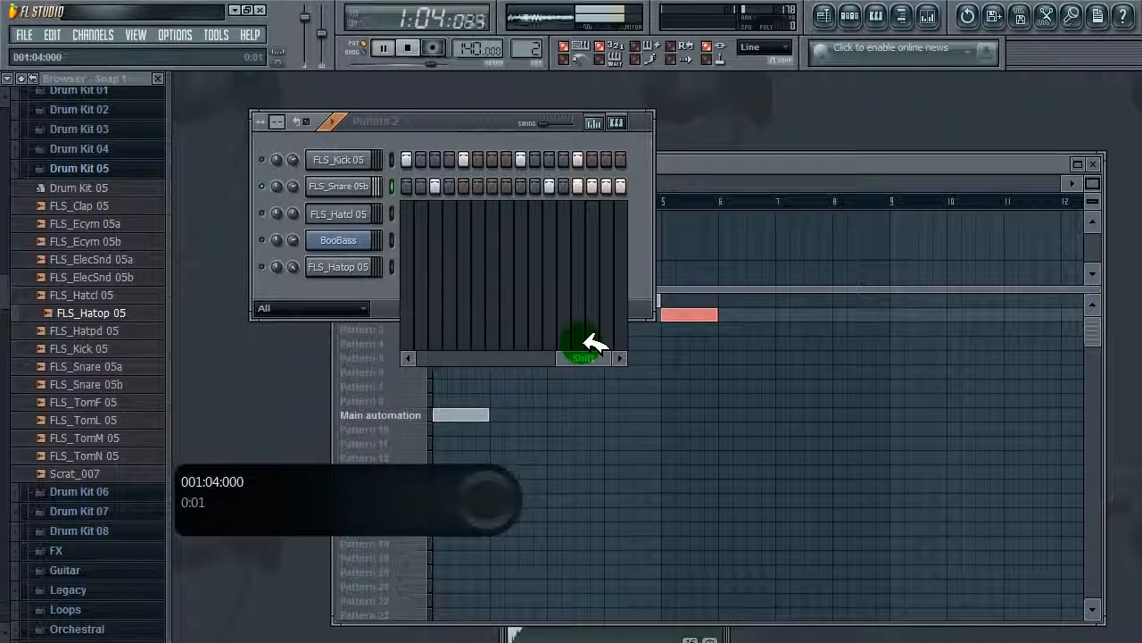
pyautogui.moveTo(590, 347); pyautogui.dragTo(594, 283)
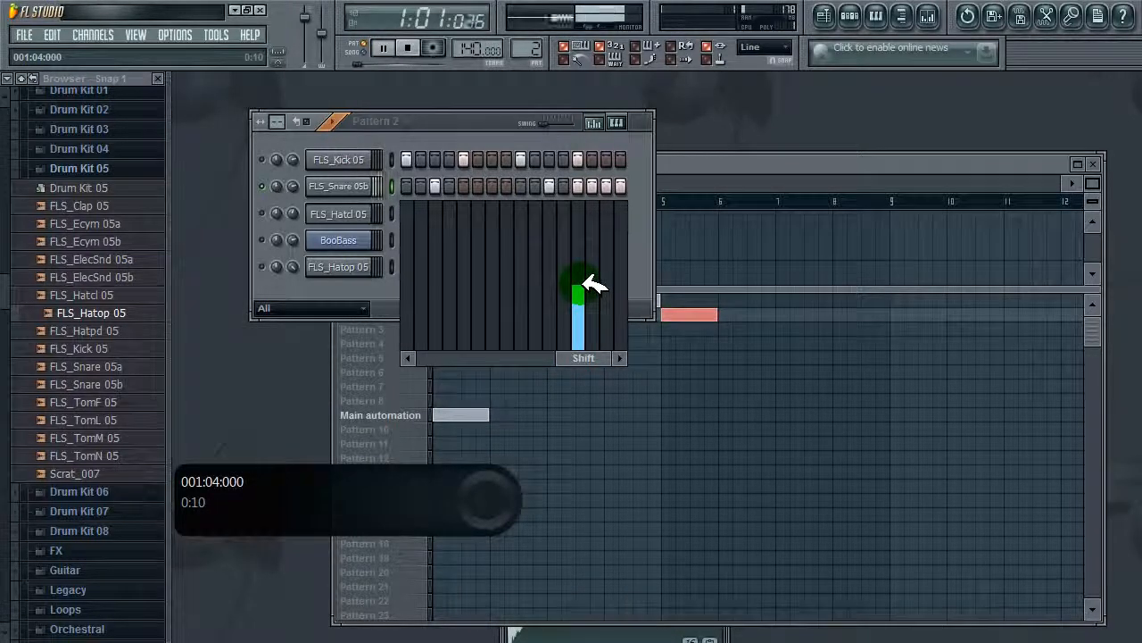
pyautogui.moveTo(591, 290); pyautogui.dragTo(582, 257)
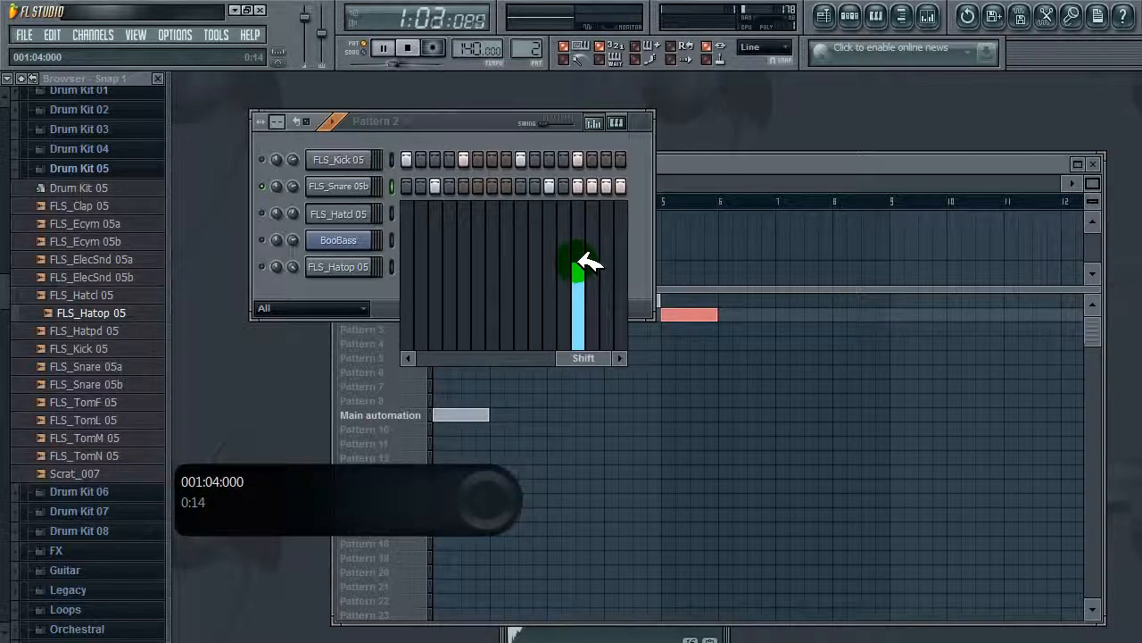
# - Reset the shift of the snare hit on step 13 to zero
pyautogui.click(577, 186)
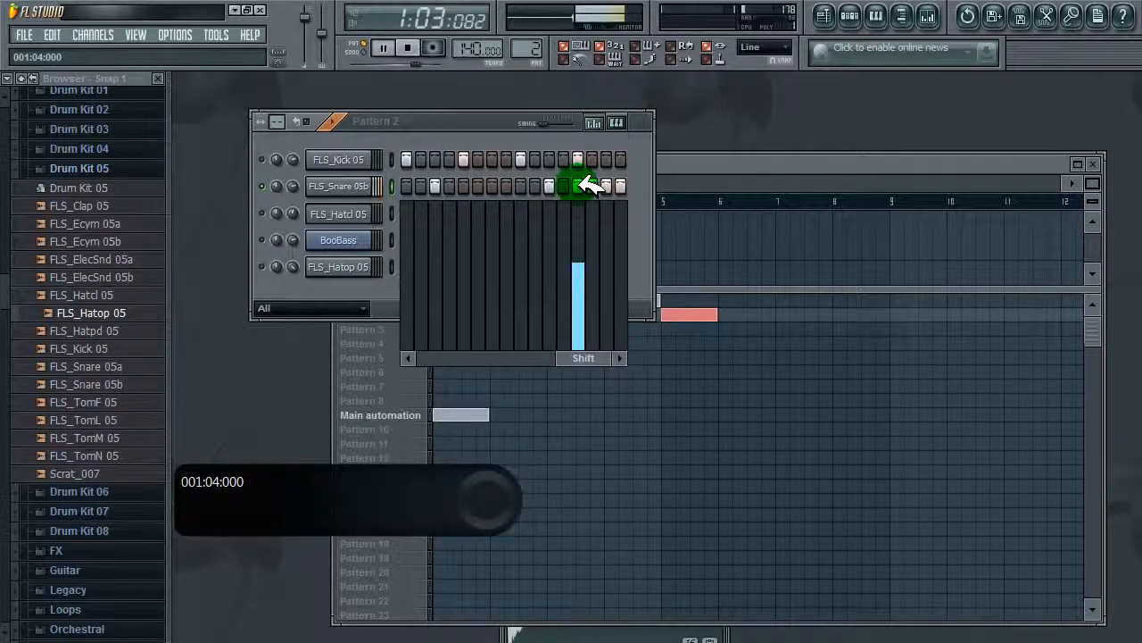
pyautogui.moveTo(581, 181)
pyautogui.mouseDown()
pyautogui.moveTo(633, 183)
pyautogui.moveTo(591, 197)
pyautogui.mouseUp()
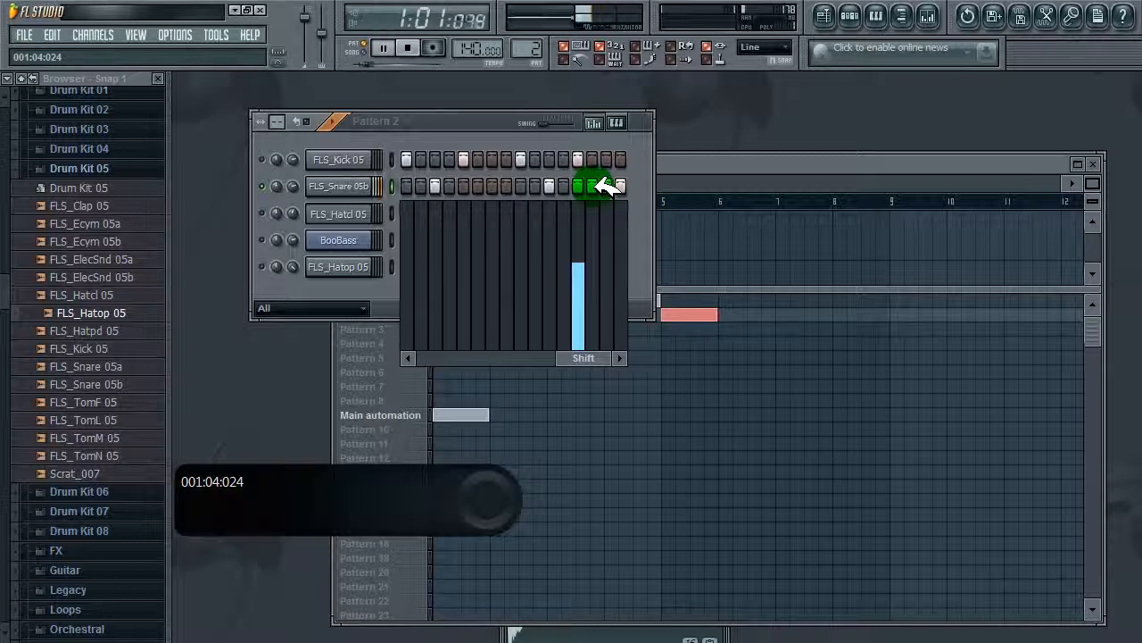
pyautogui.moveTo(578, 264); pyautogui.dragTo(591, 341)
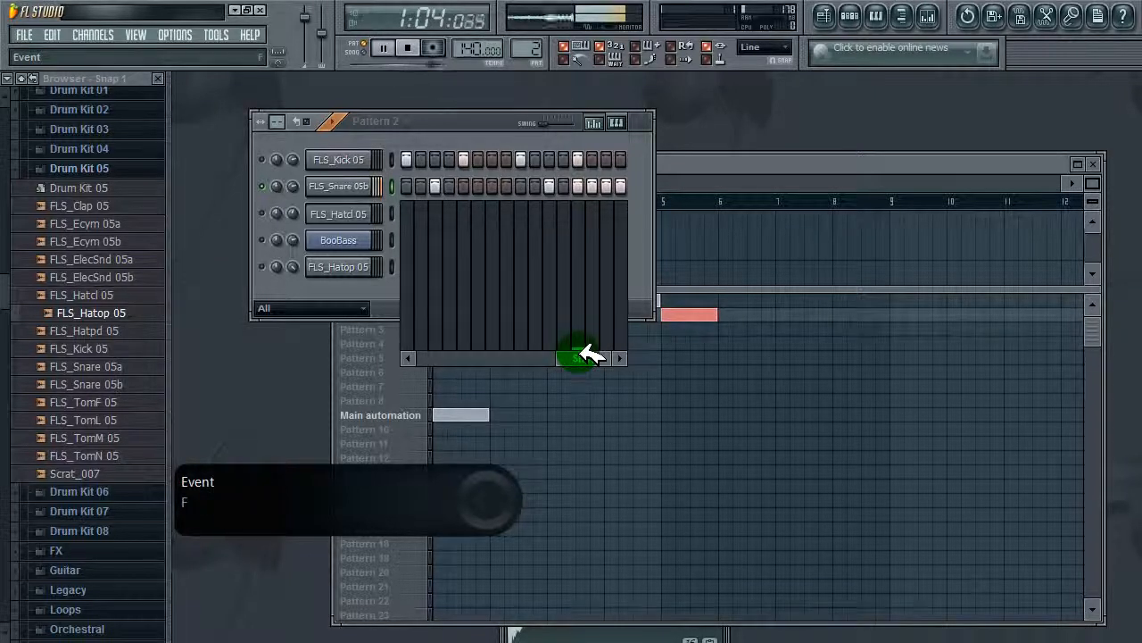
# - Lower the velocity of the snare hit on step 14 to 41% in the graph editor
pyautogui.moveTo(569, 357); pyautogui.dragTo(467, 357)
pyautogui.moveTo(596, 230); pyautogui.dragTo(602, 285)
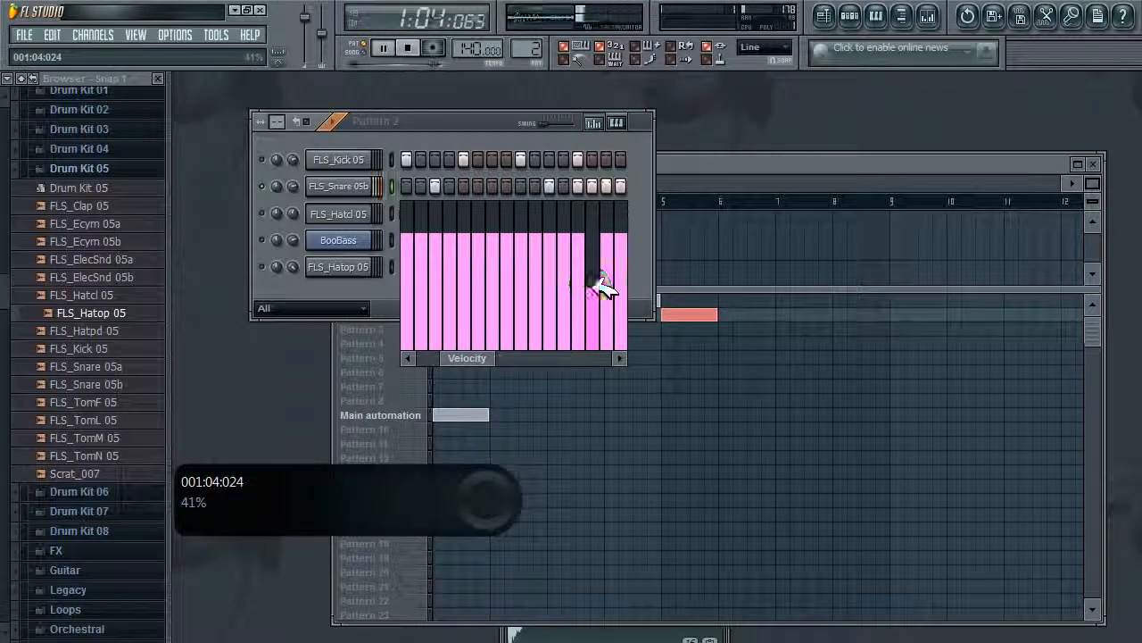
pyautogui.moveTo(601, 246); pyautogui.dragTo(598, 282)
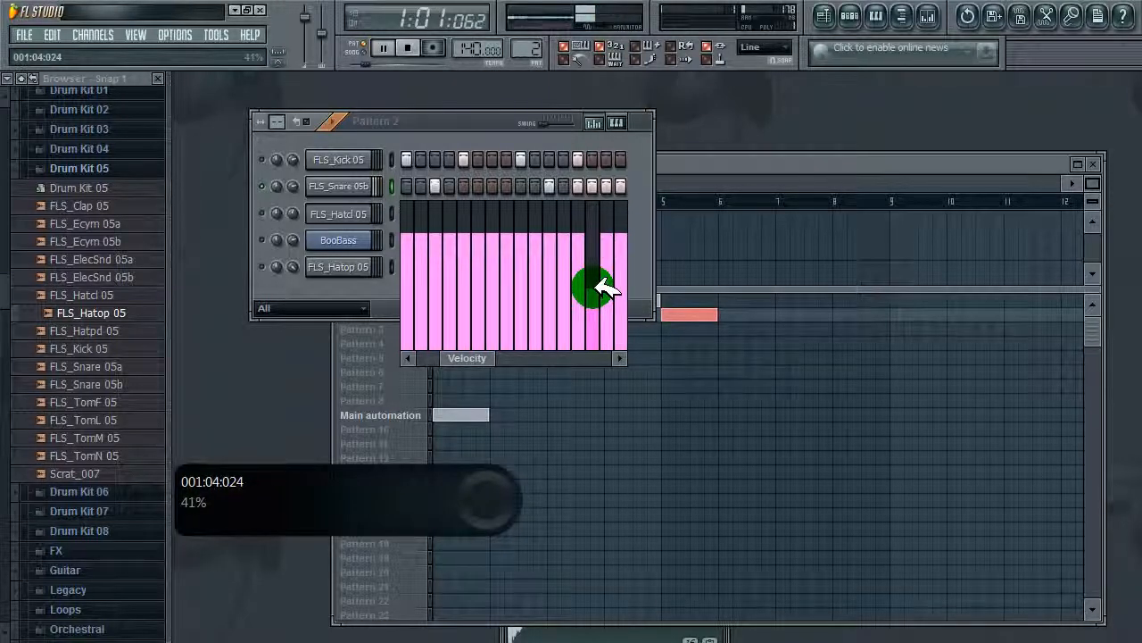
# - Set the pitch of the snare hit on step 3 to -310 cents in the graph editor
pyautogui.moveTo(454, 355); pyautogui.dragTo(518, 354)
pyautogui.moveTo(446, 327); pyautogui.dragTo(446, 275)
pyautogui.moveTo(516, 357); pyautogui.dragTo(571, 360)
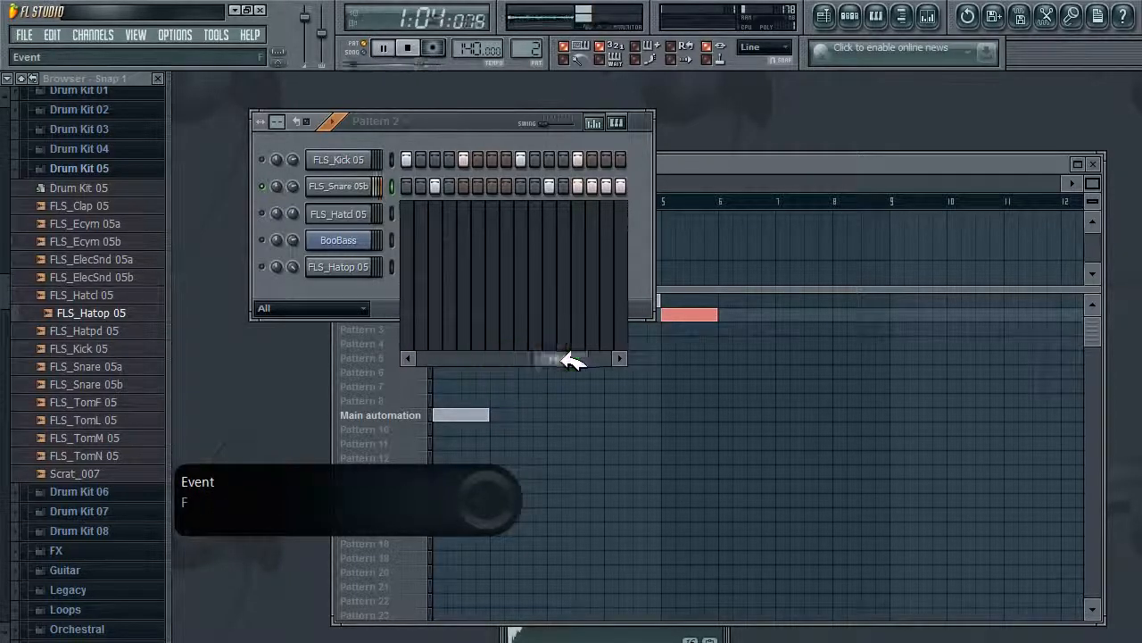
pyautogui.moveTo(444, 304); pyautogui.dragTo(446, 345)
pyautogui.moveTo(445, 306); pyautogui.dragTo(446, 246)
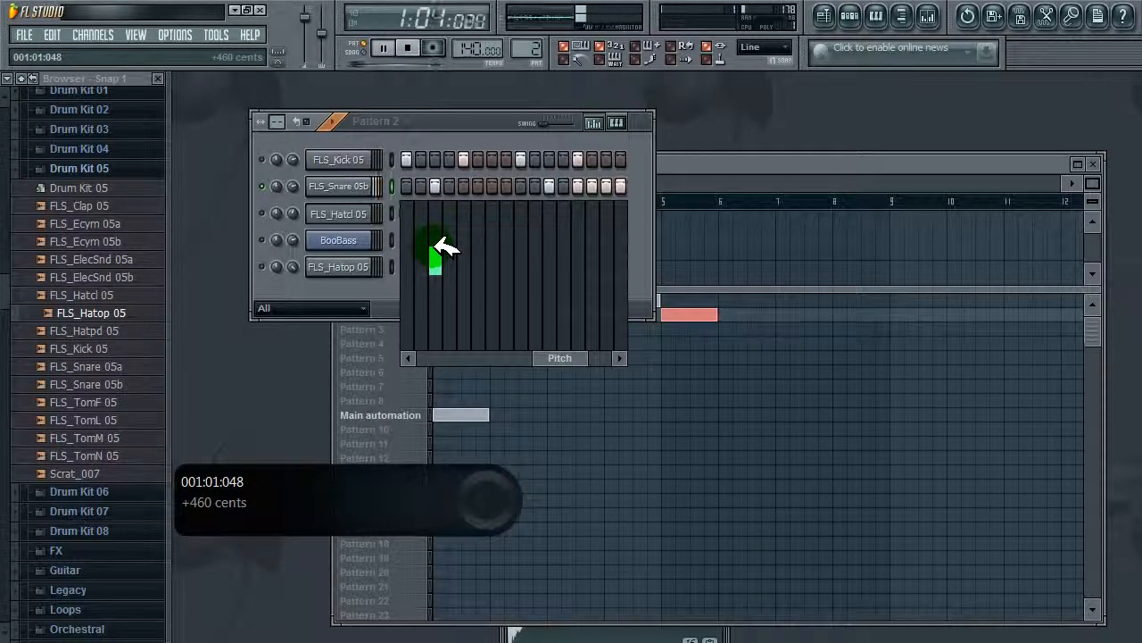
pyautogui.moveTo(446, 247); pyautogui.dragTo(449, 291)
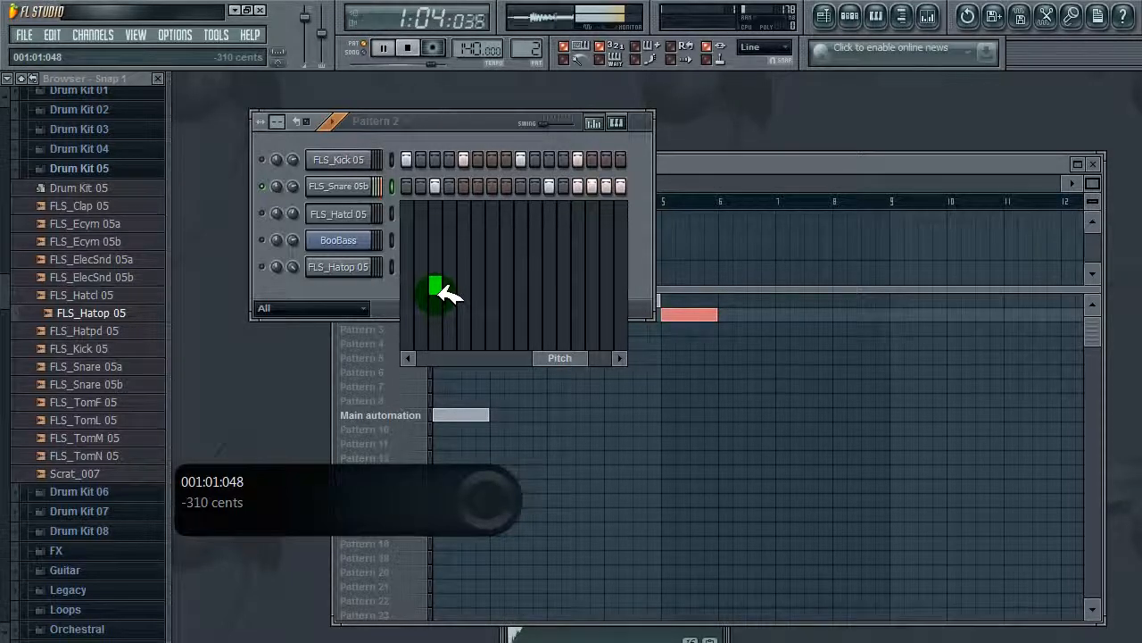
# - Close the graph editor and replay the soloed snare of Pattern 2 from the start
pyautogui.click(410, 47)
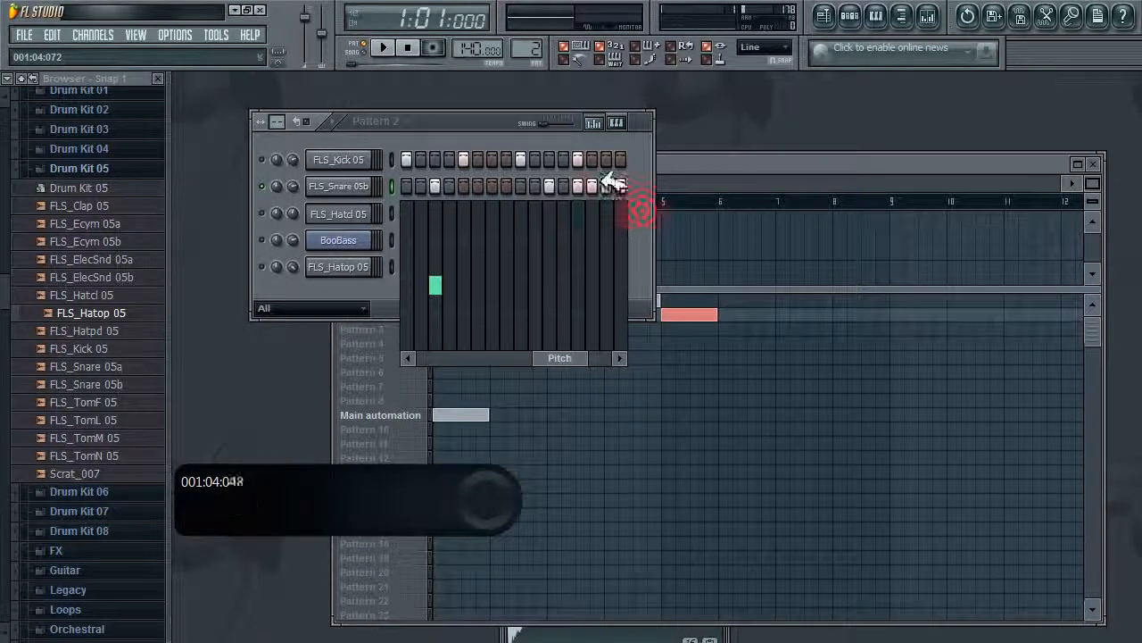
pyautogui.click(596, 122)
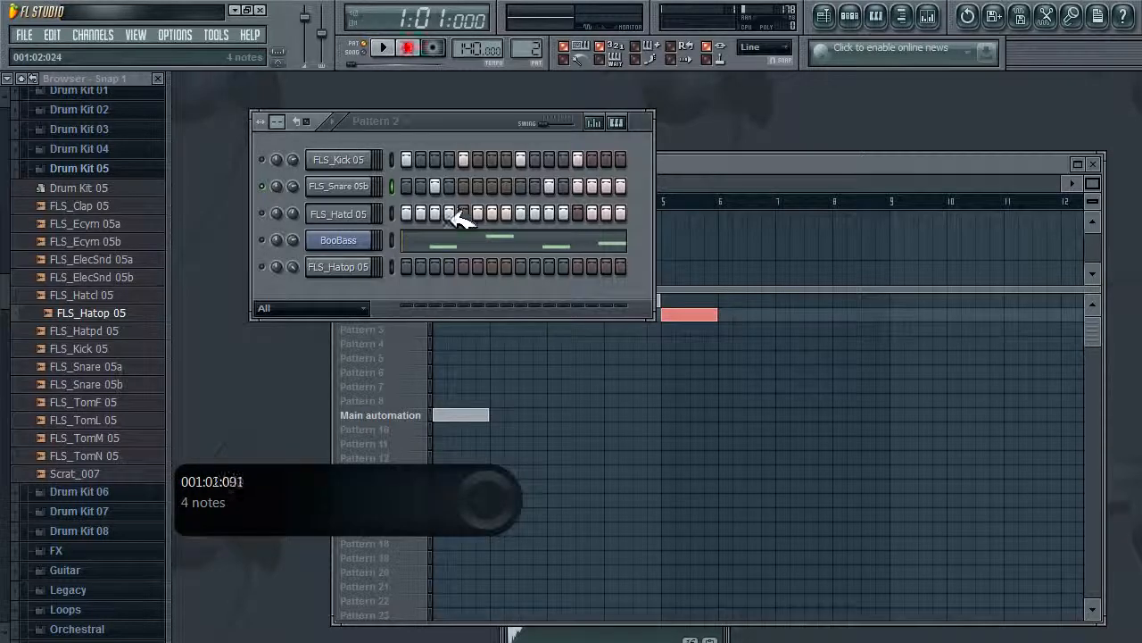
pyautogui.click(394, 49)
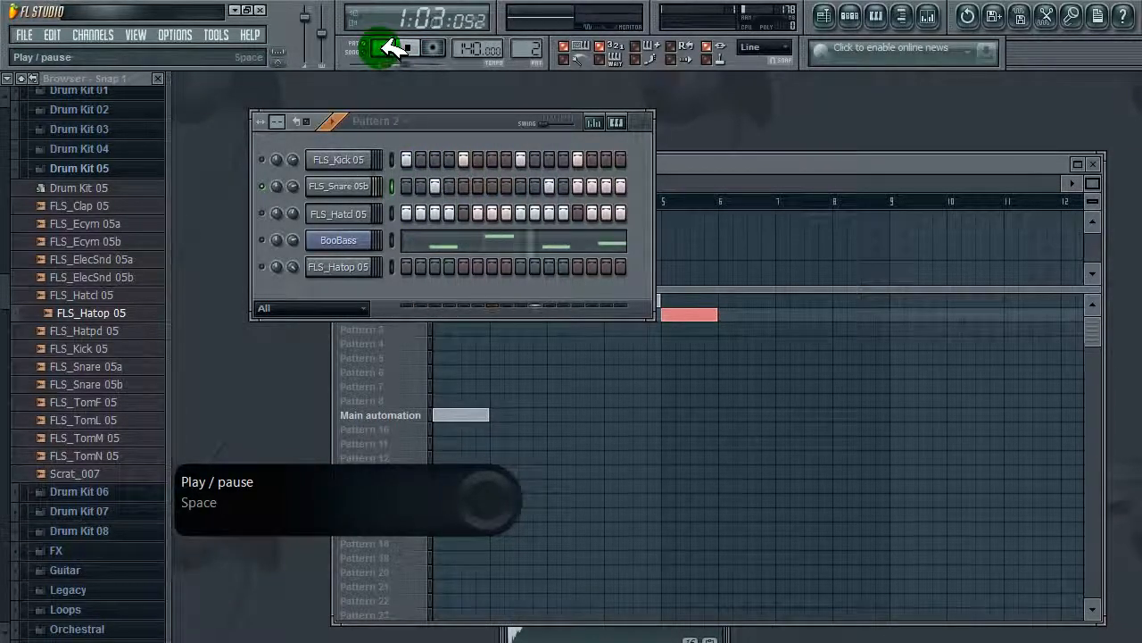
pyautogui.click(408, 47)
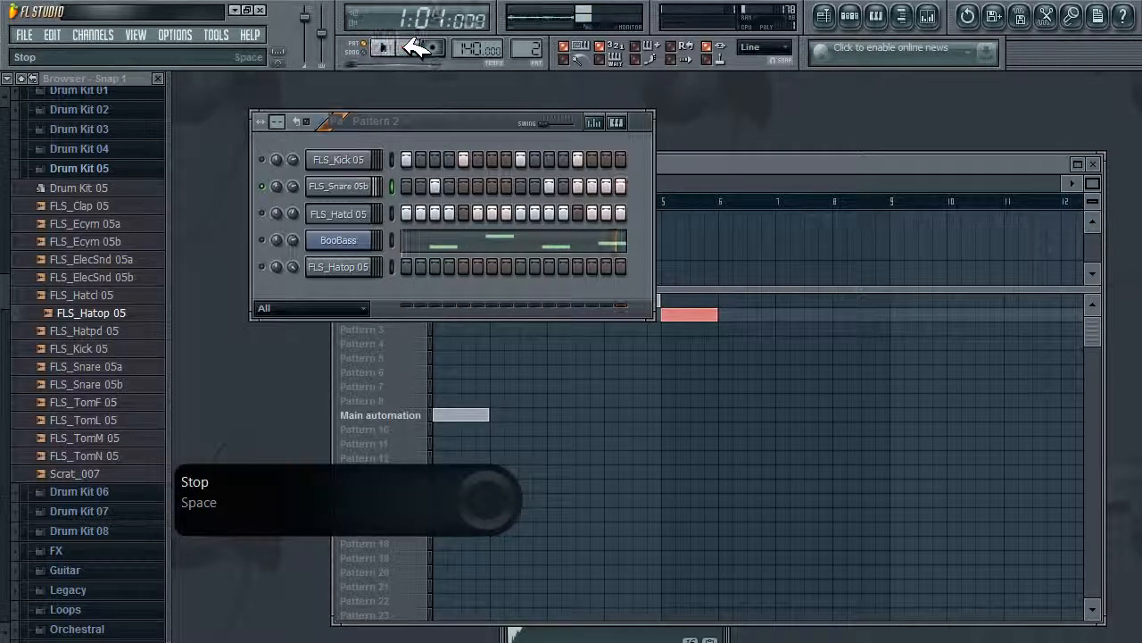
# - Unmute the other channels and play Pattern 2 with all its sounds
pyautogui.rightClick(275, 192)
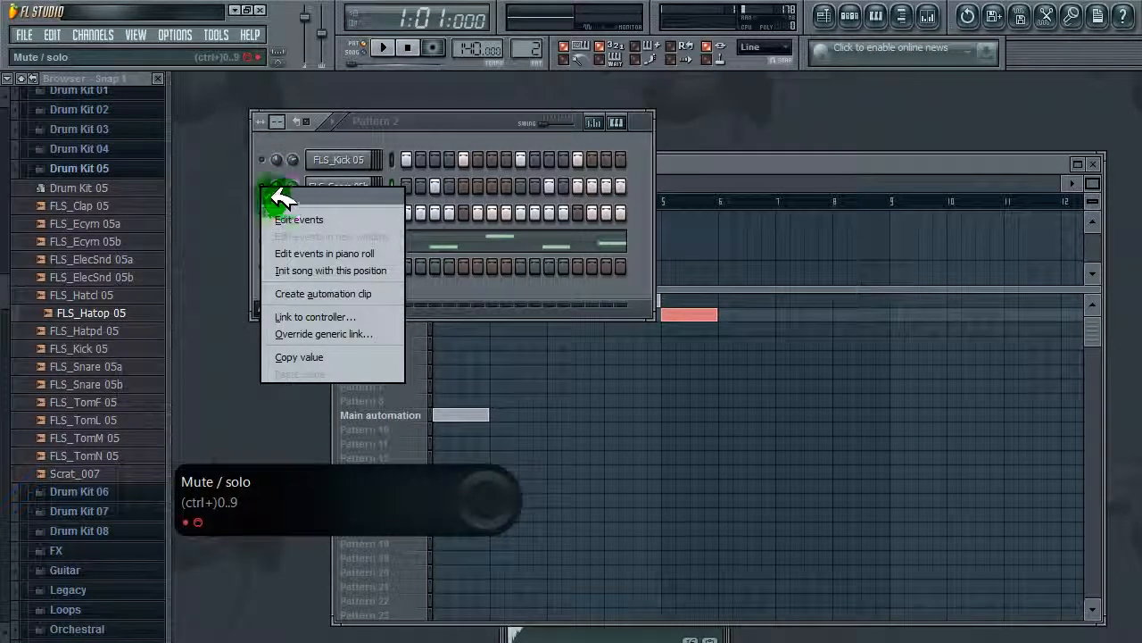
pyautogui.click(290, 197)
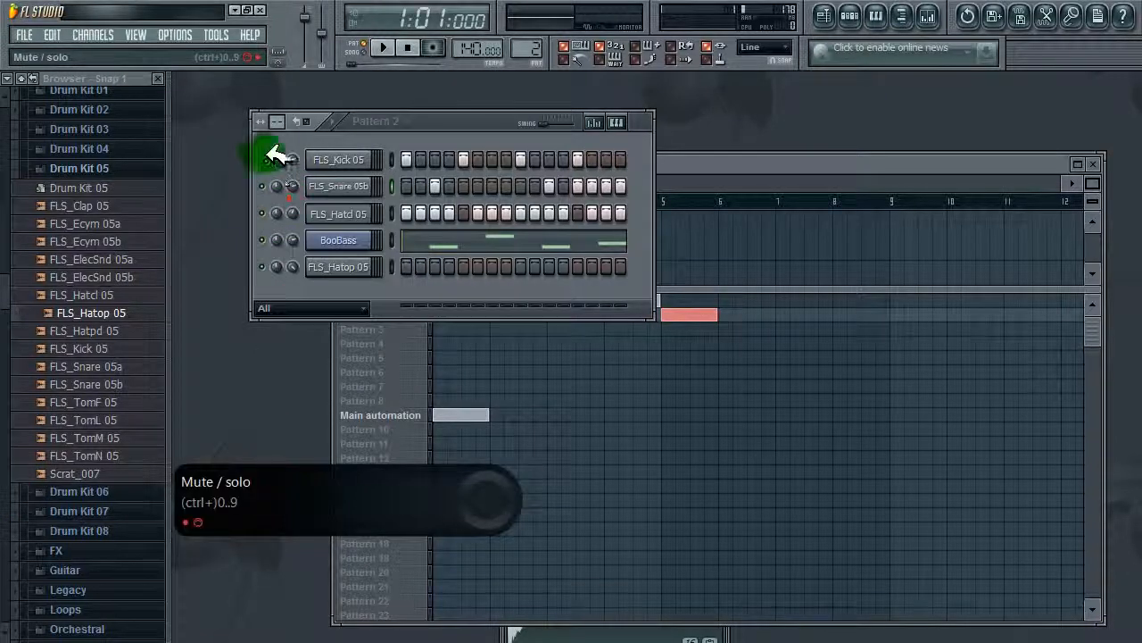
pyautogui.click(389, 47)
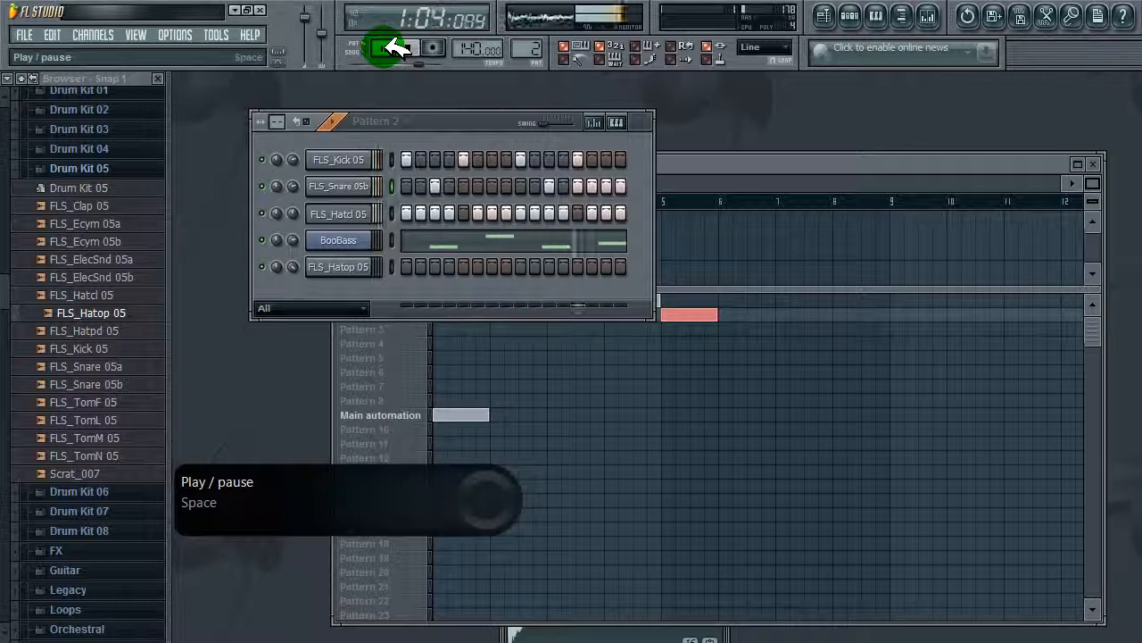
pyautogui.click(410, 48)
# - Reposition the step sequencer near the browser and shift the playlist window slightly down
pyautogui.moveTo(432, 122); pyautogui.dragTo(449, 156)
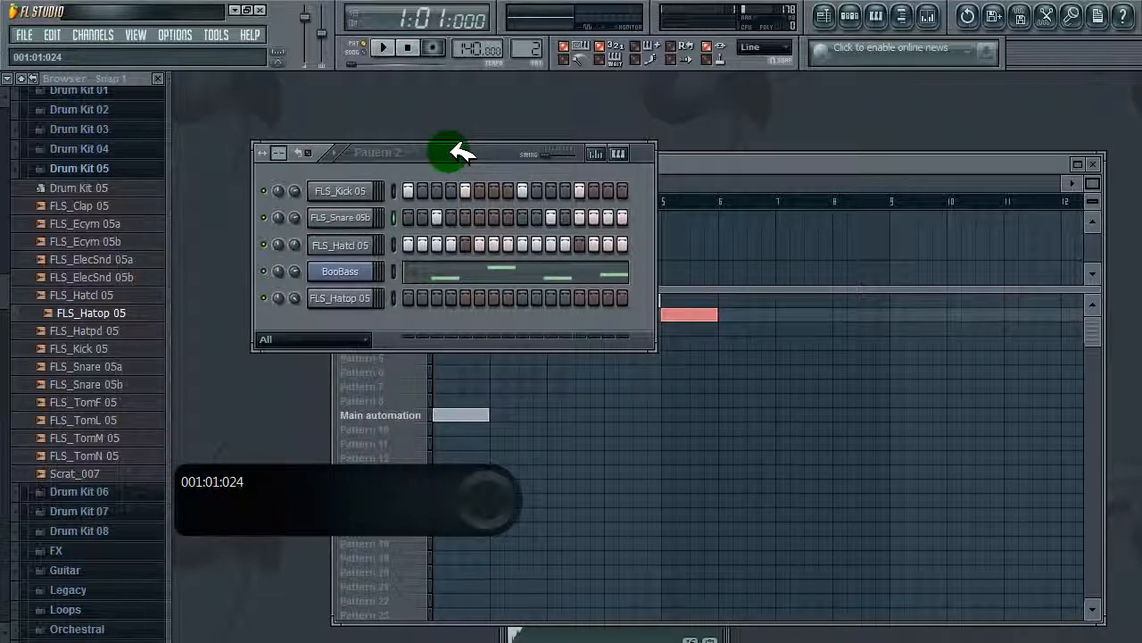
pyautogui.moveTo(459, 154); pyautogui.dragTo(383, 87)
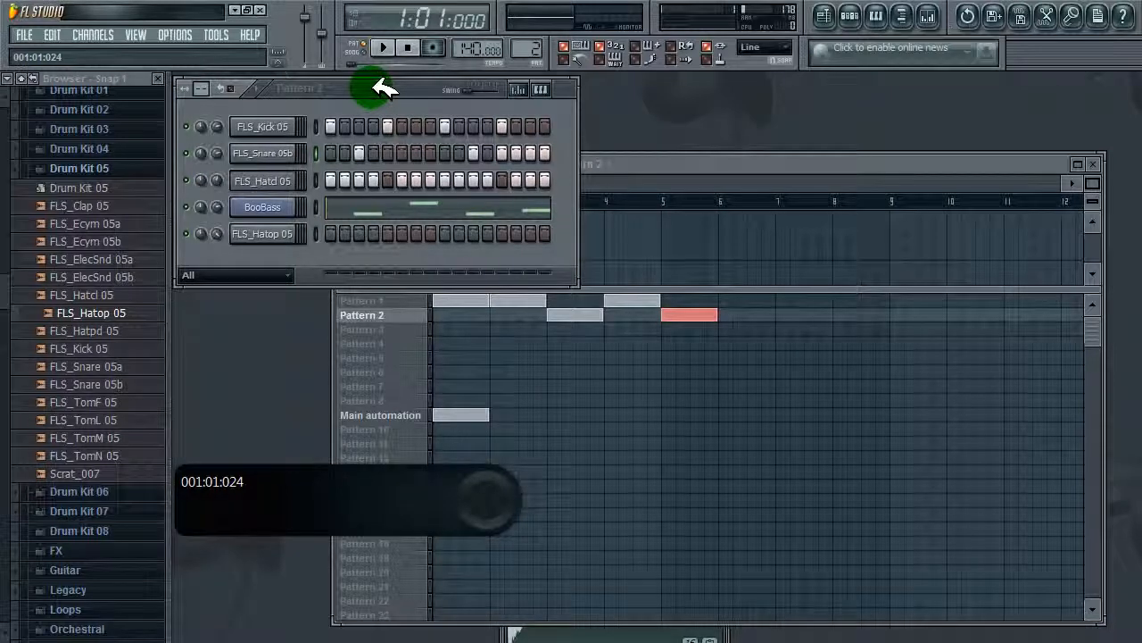
pyautogui.moveTo(384, 88)
pyautogui.mouseDown()
pyautogui.moveTo(387, 112)
pyautogui.moveTo(384, 86)
pyautogui.moveTo(389, 96)
pyautogui.mouseUp()
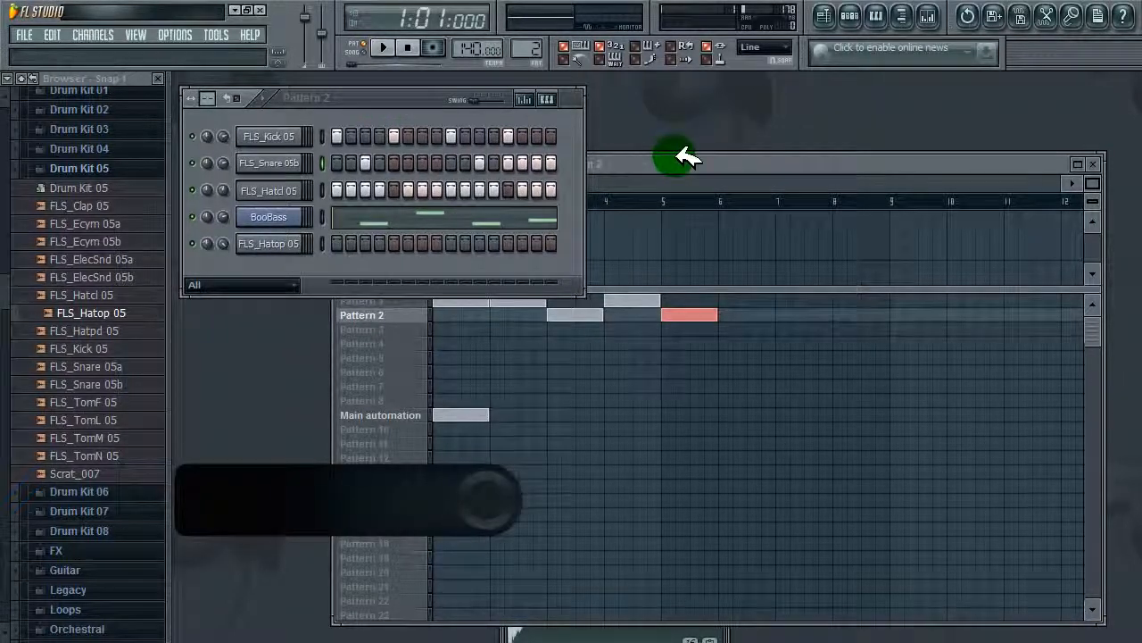
pyautogui.click(748, 164)
pyautogui.moveTo(748, 165); pyautogui.dragTo(757, 196)
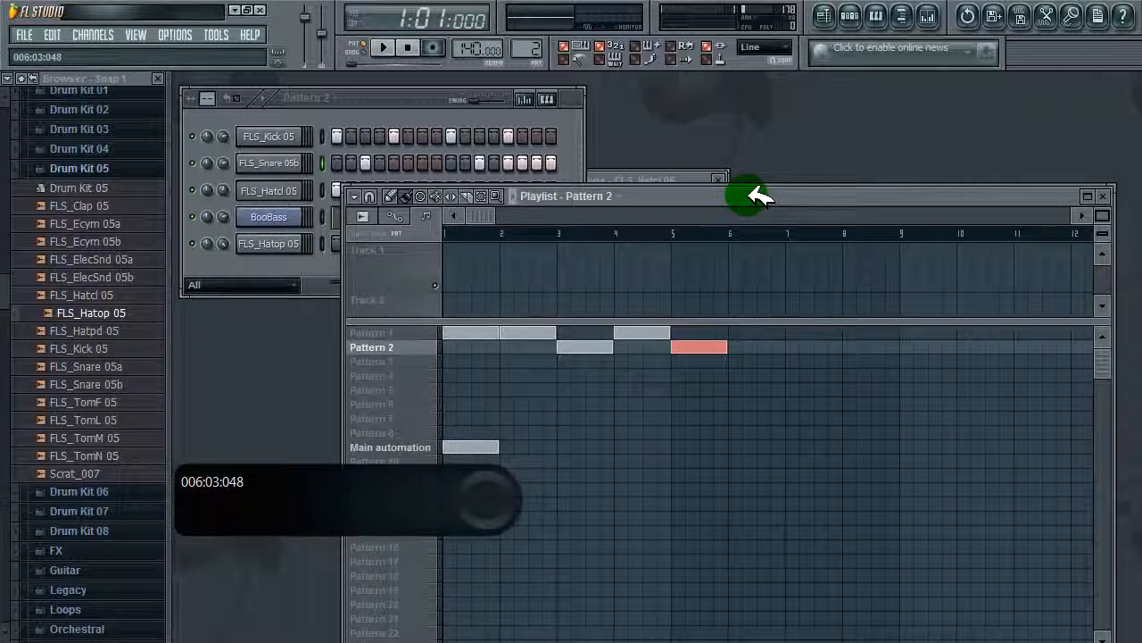
# - Switch the step sequencer to Pattern 1 and nudge its window slightly
pyautogui.click(431, 98)
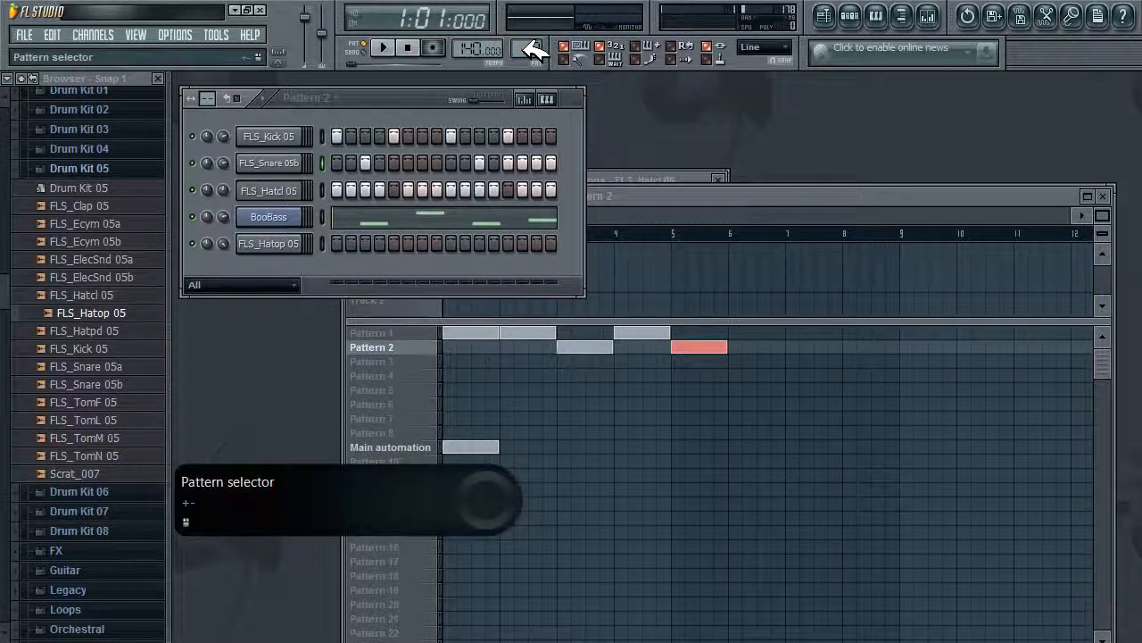
pyautogui.scroll(-1, 528, 48)
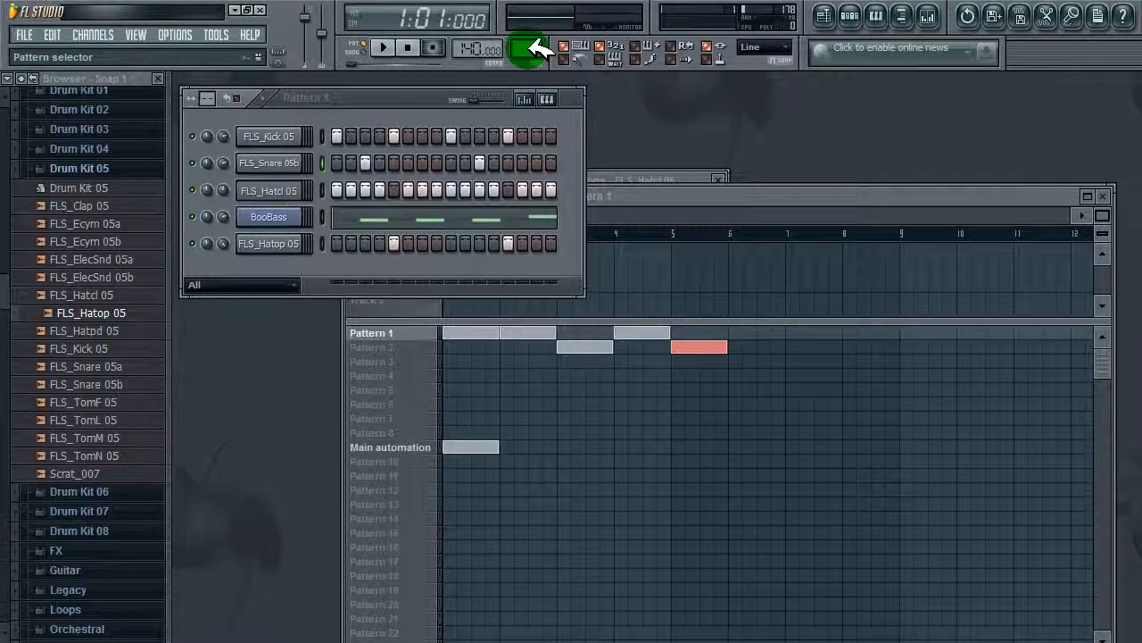
pyautogui.moveTo(430, 98); pyautogui.dragTo(443, 107)
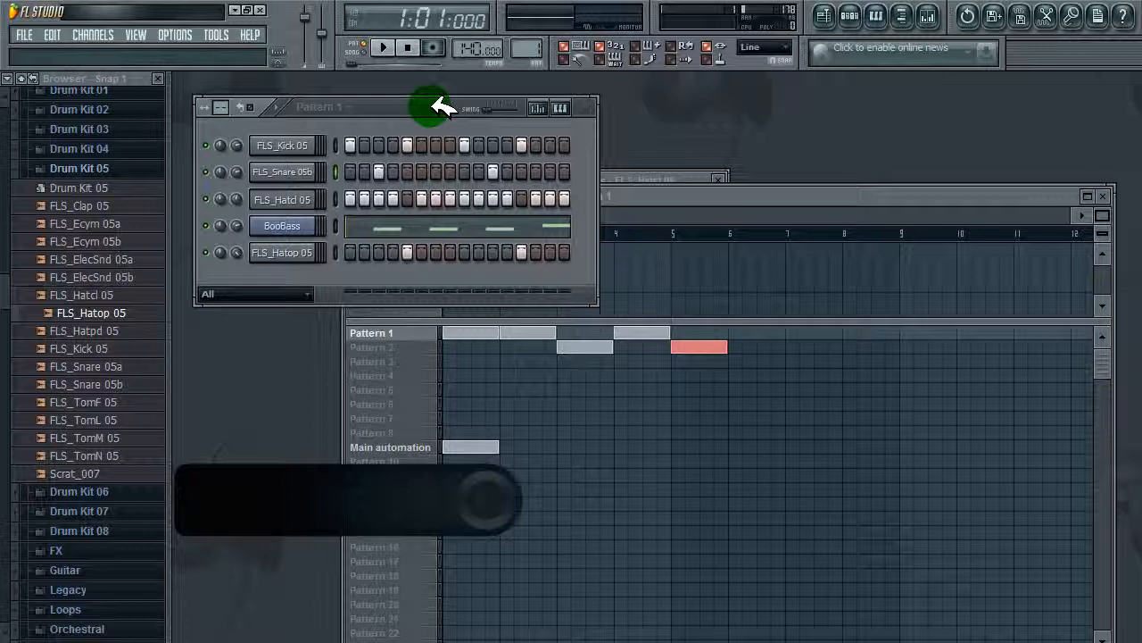